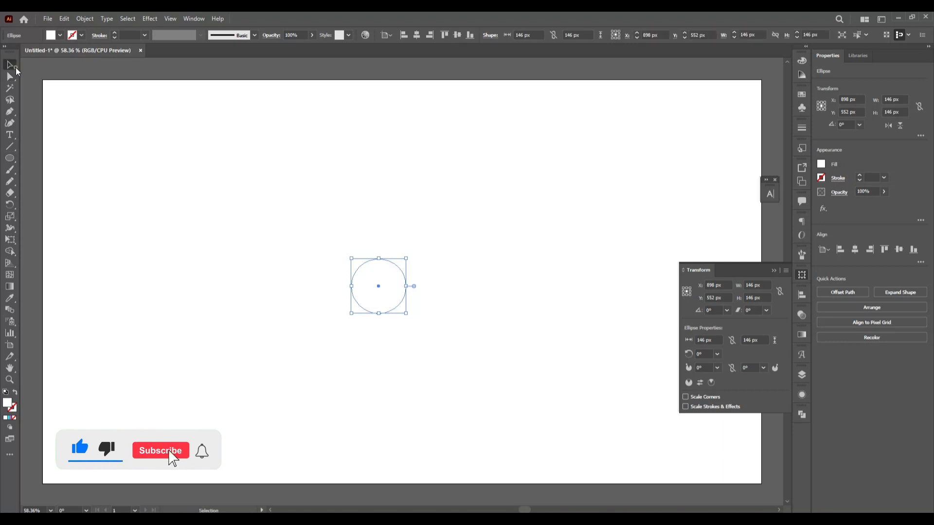
Fill the circle with the cyan-to-magenta linear gradient and check the colours of both end stops.
left_click(773, 271)
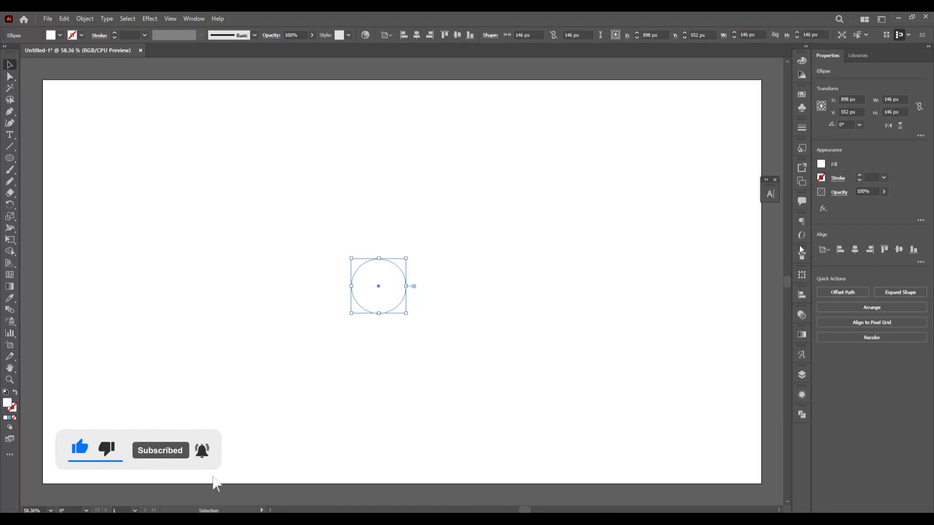
left_click(183, 20)
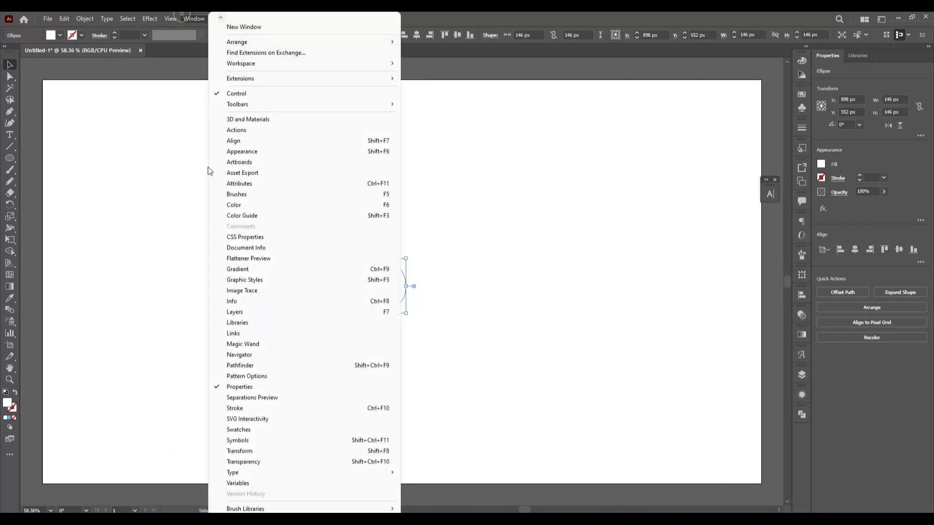
left_click(292, 268)
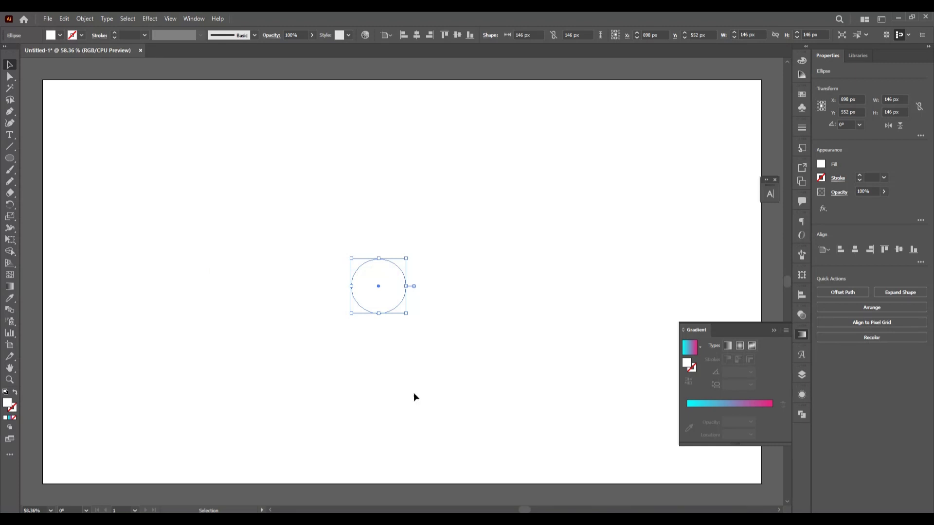
left_click(726, 405)
double_click(772, 422)
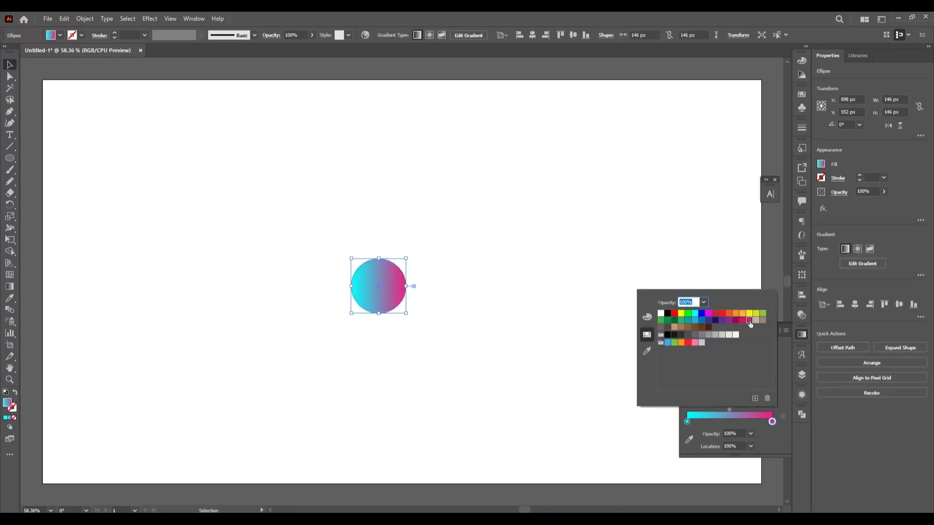
left_click(686, 421)
double_click(687, 421)
left_click(739, 261)
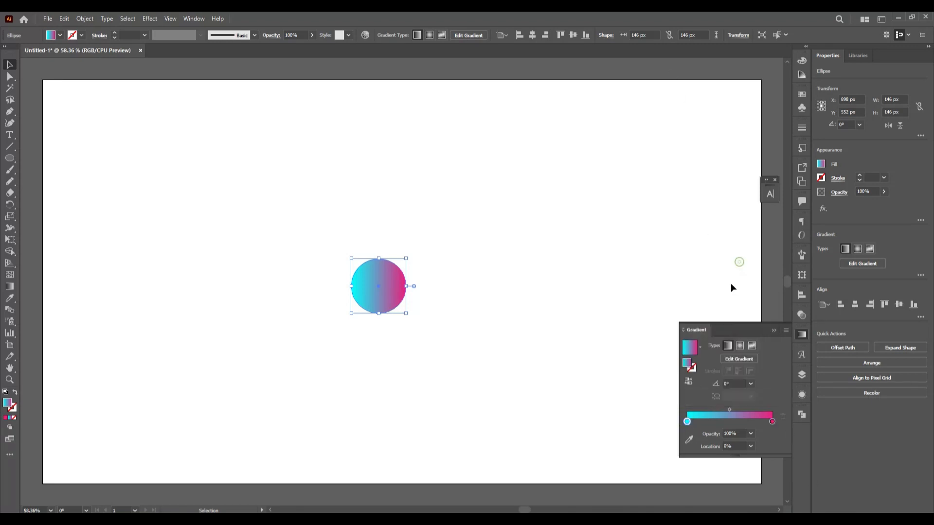
Set the angle of the circle's gradient to 90°.
left_click(751, 387)
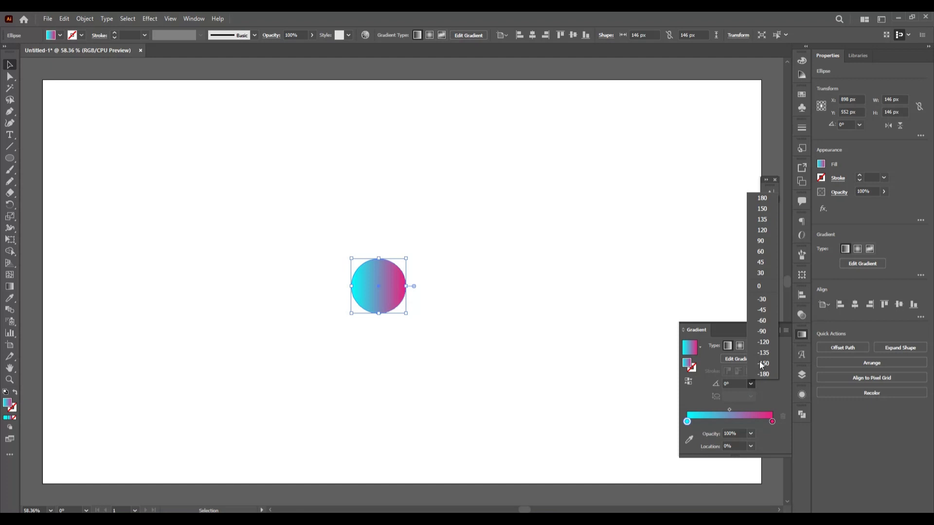
left_click(760, 240)
left_click(454, 337)
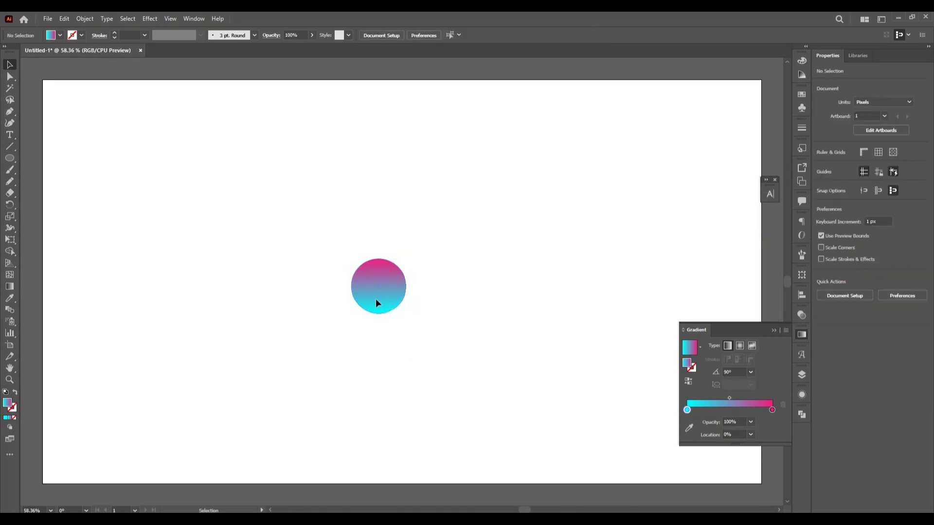
Scale the gradient circle down to about 124 px and move it to the upper-left area of the artboard.
left_click(376, 299)
left_click_drag(406, 315, 179, 141)
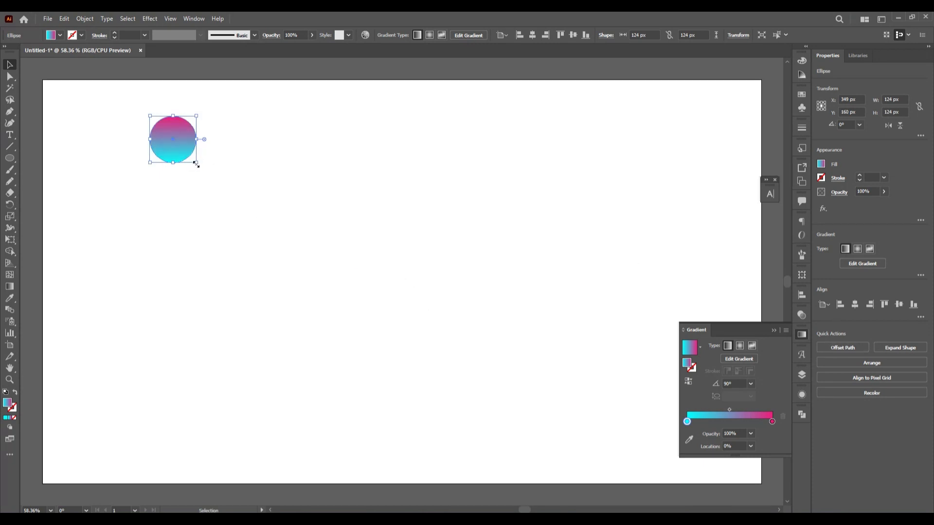
Duplicate the circle in place and position the copy about 1265 px to its right at the same height.
left_click(59, 19)
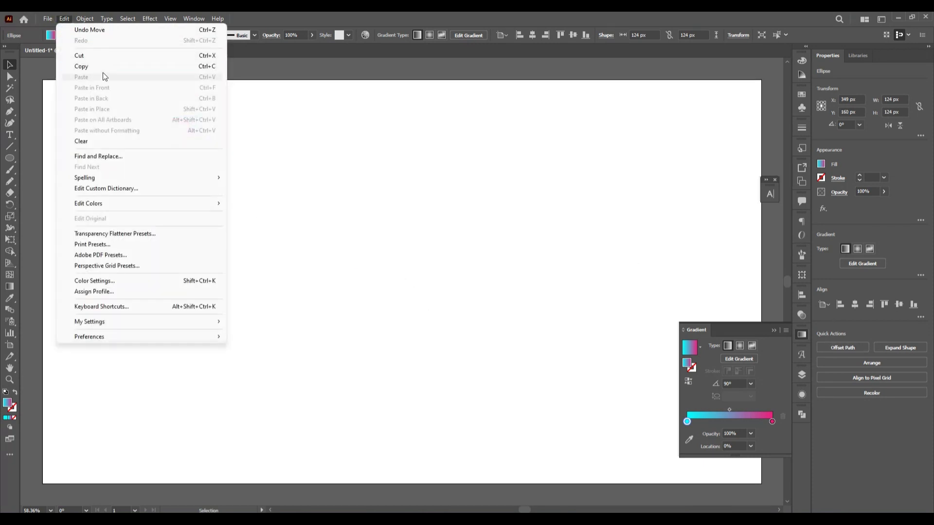
left_click(103, 69)
left_click(64, 18)
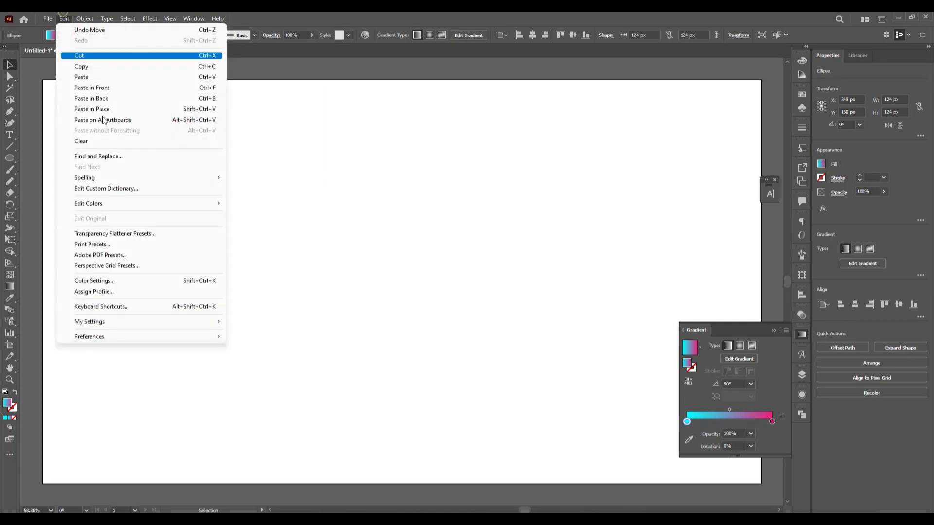
left_click(132, 120)
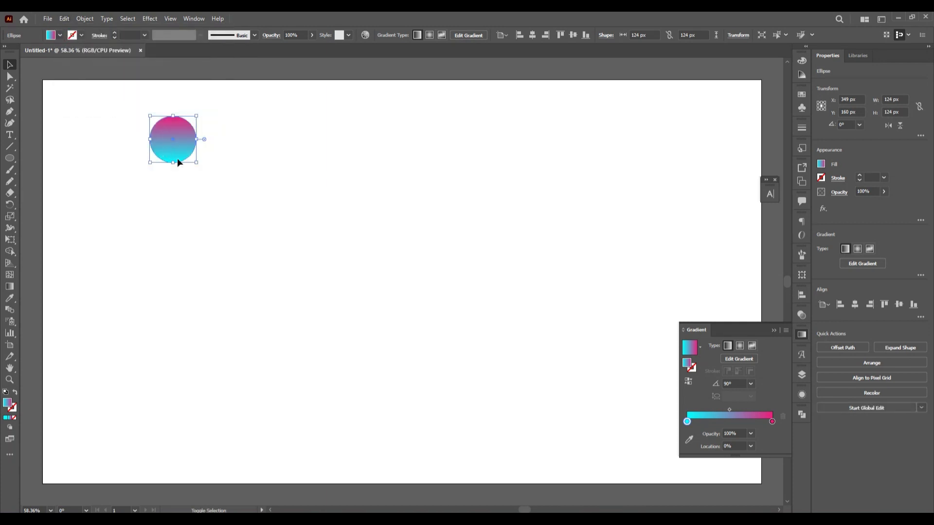
left_click(224, 146)
left_click_drag(190, 146, 663, 146, "alt")
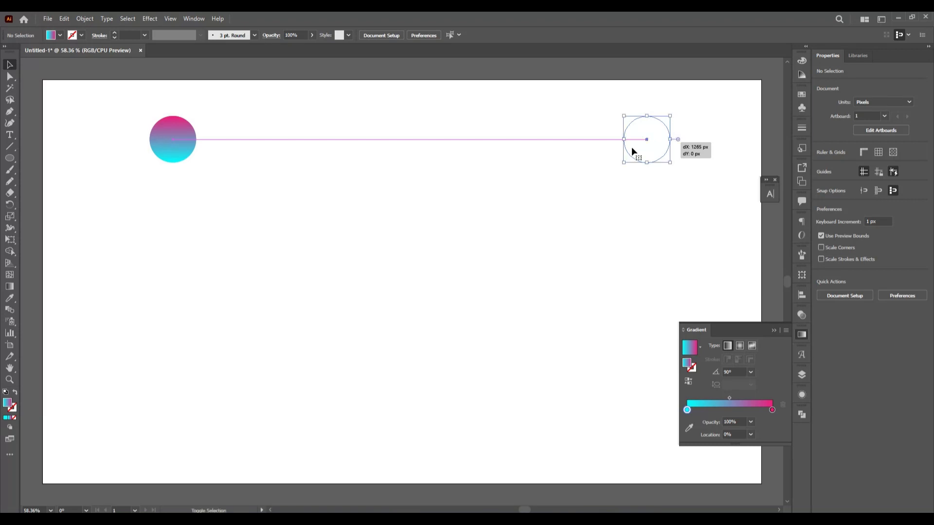
Make a blend between the two gradient circles.
left_click_drag(110, 83, 676, 159)
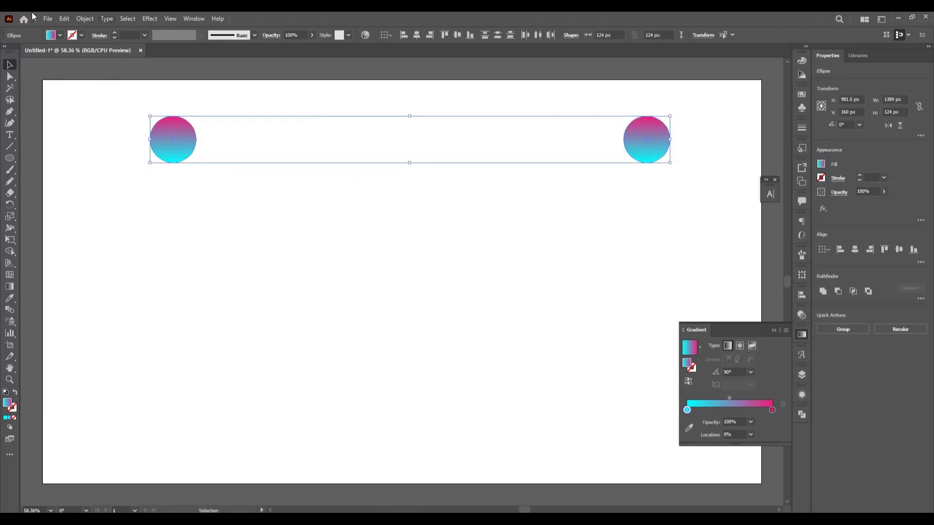
left_click(85, 19)
mouse_move(195, 297)
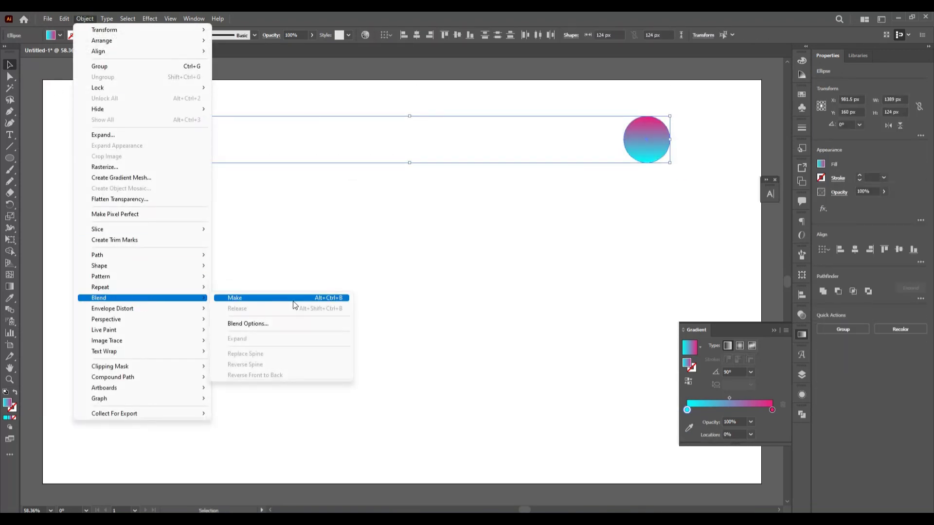
left_click(291, 297)
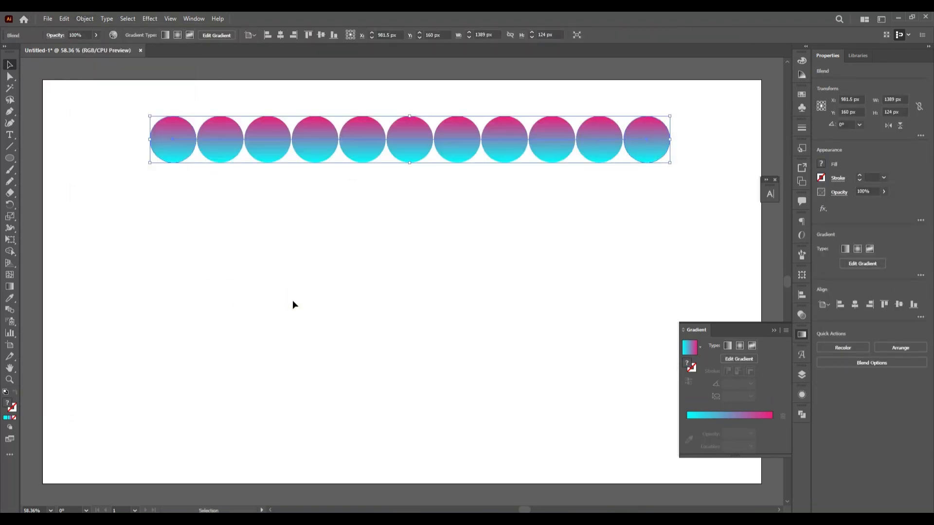
Set the blend's spacing to Specified Steps with a value of 100.
left_click(84, 18)
mouse_move(152, 297)
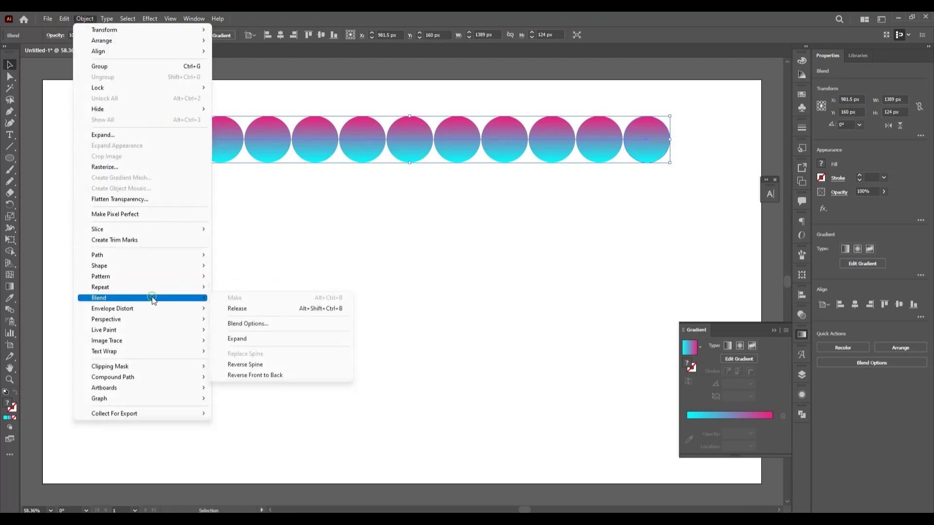
left_click(245, 323)
left_click(187, 383)
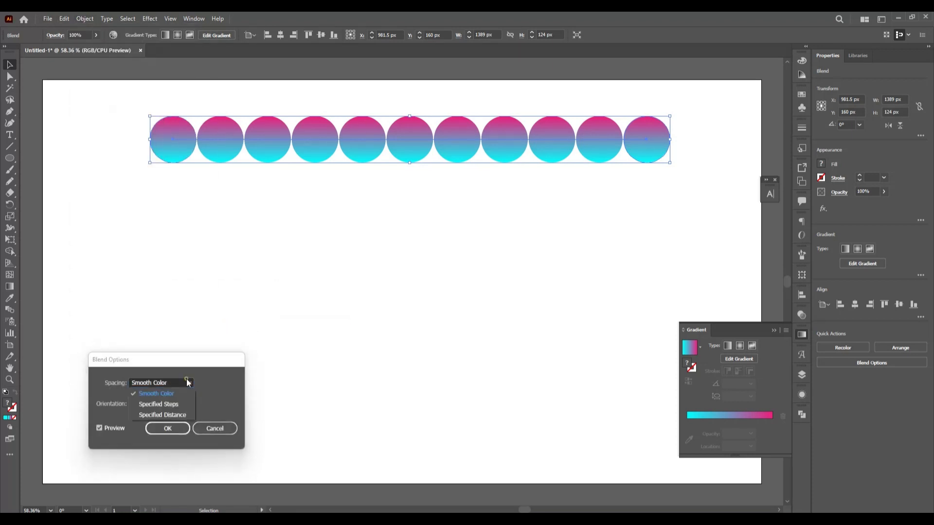
left_click(182, 404)
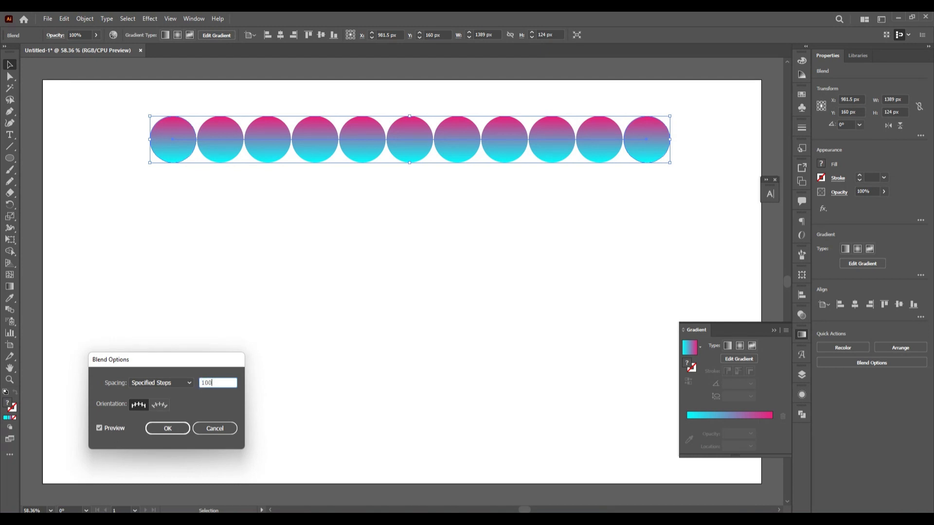
left_click(164, 427)
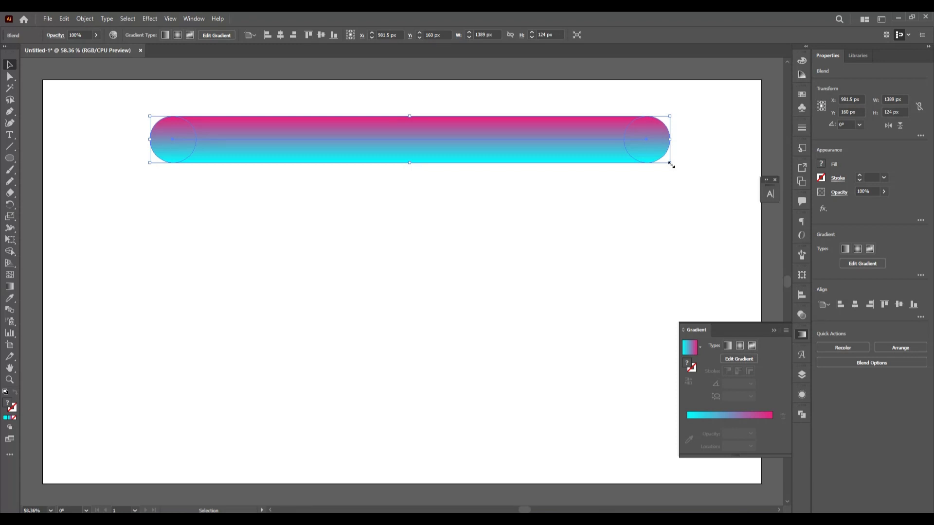
Scale the blended bar down to about 1069 px wide and move it up and left near the artboard's upper edge.
left_click_drag(670, 165, 611, 159)
left_click(369, 314)
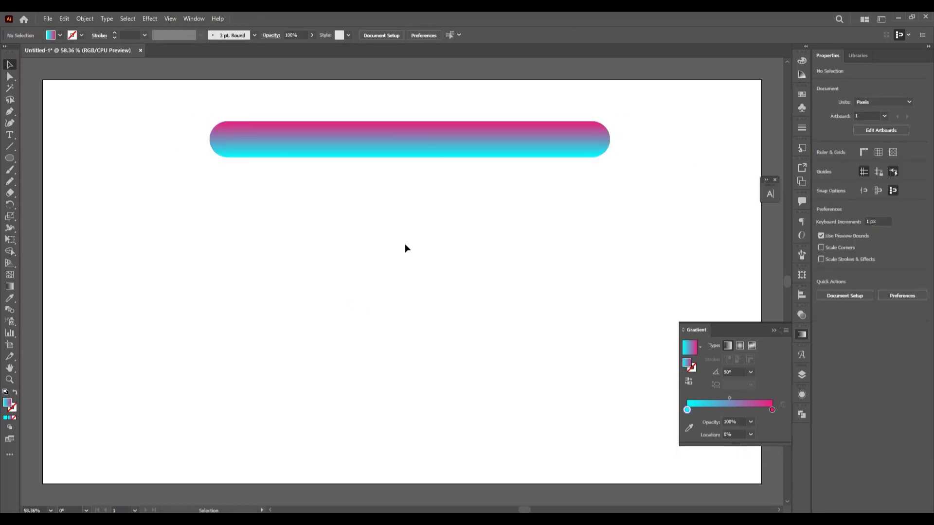
left_click_drag(450, 146, 381, 132)
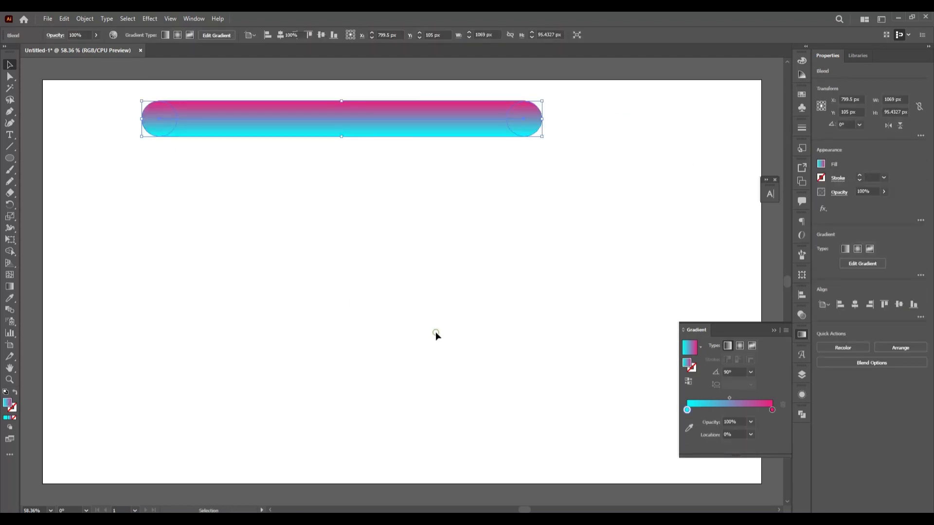
left_click(435, 333)
left_click(772, 330)
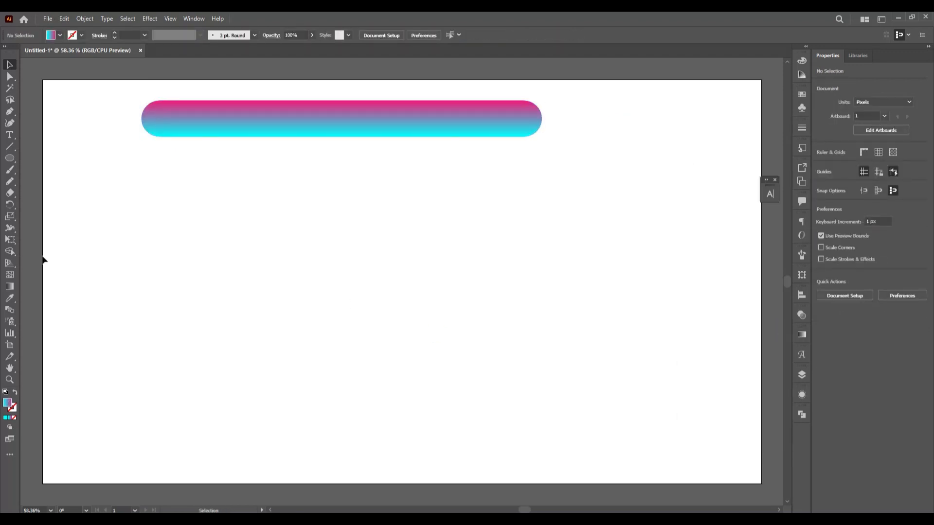
Draw a freehand path with the Pencil tool, about 1961 by 867 px, rising across the artboard with two loops.
left_click(10, 181)
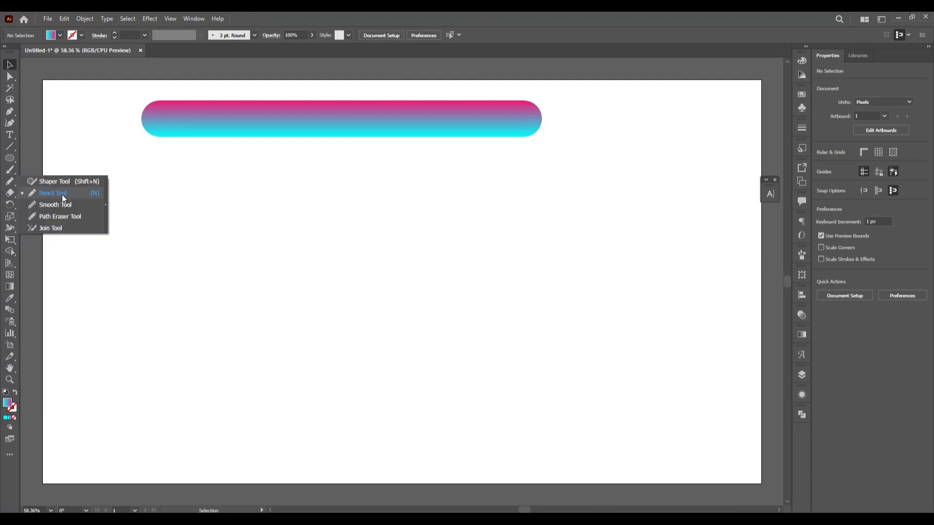
left_click(48, 192)
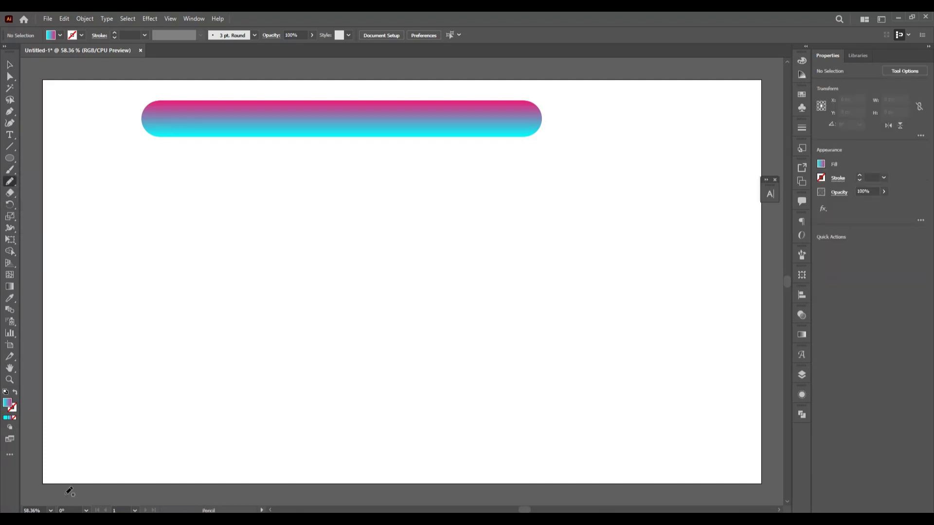
mouse_move(43, 436)
left_mouse_down()
mouse_move(189, 399)
mouse_move(269, 468)
mouse_move(191, 466)
mouse_move(241, 408)
mouse_move(436, 265)
mouse_move(325, 257)
mouse_move(421, 330)
mouse_move(575, 200)
mouse_move(767, 174)
left_mouse_up()
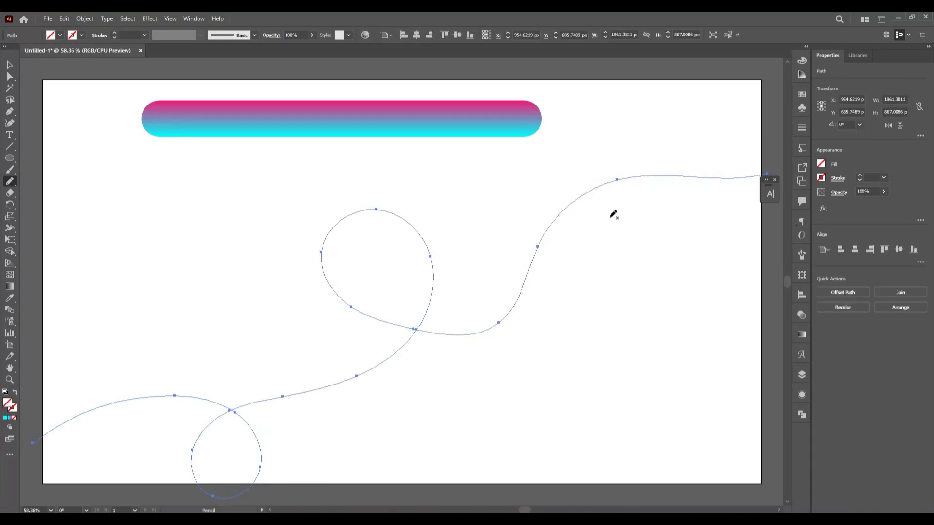
Give the looping pencil path a black stroke.
left_click(9, 65)
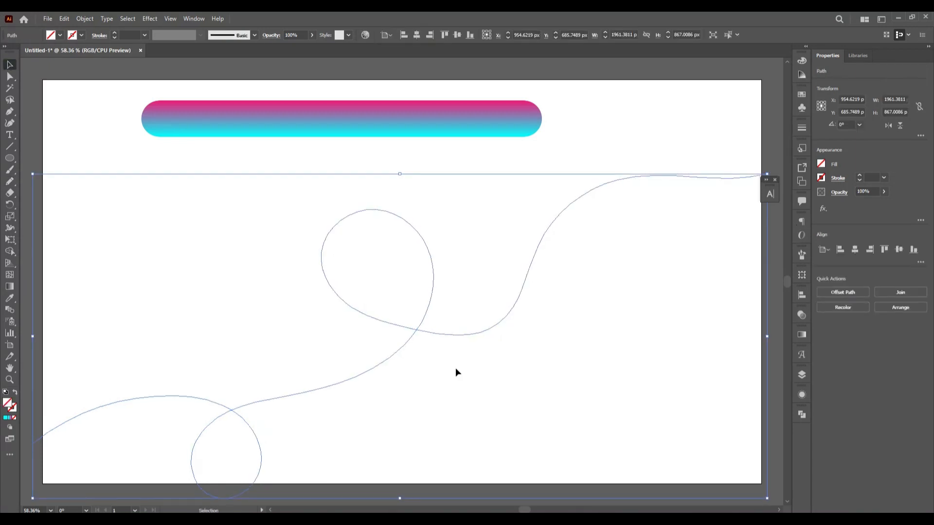
left_click(81, 35)
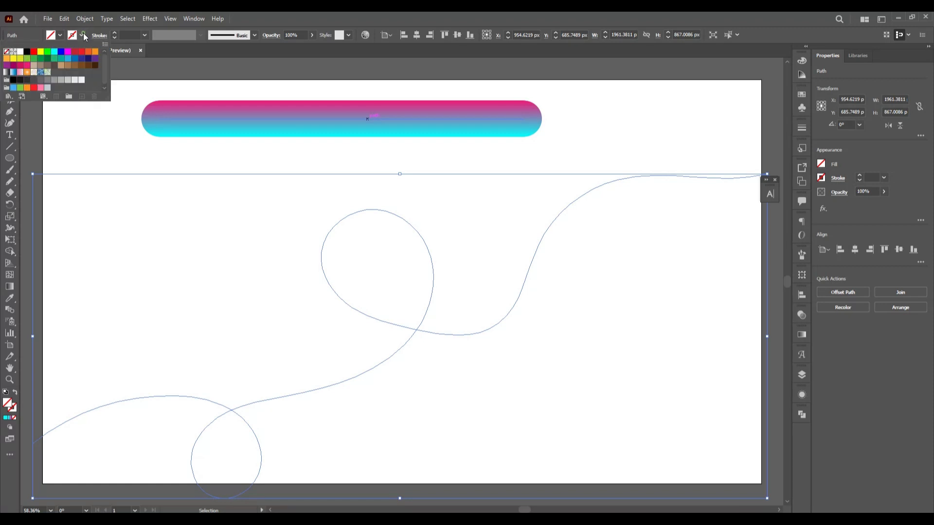
left_click(27, 51)
left_click(486, 333)
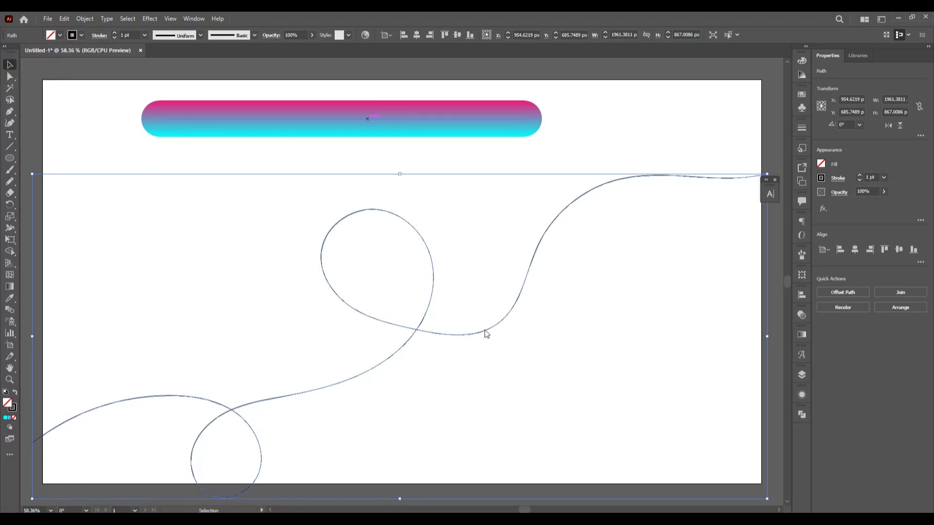
Replace the spine of the gradient blend with the looping pencil path.
left_click_drag(101, 102, 487, 312)
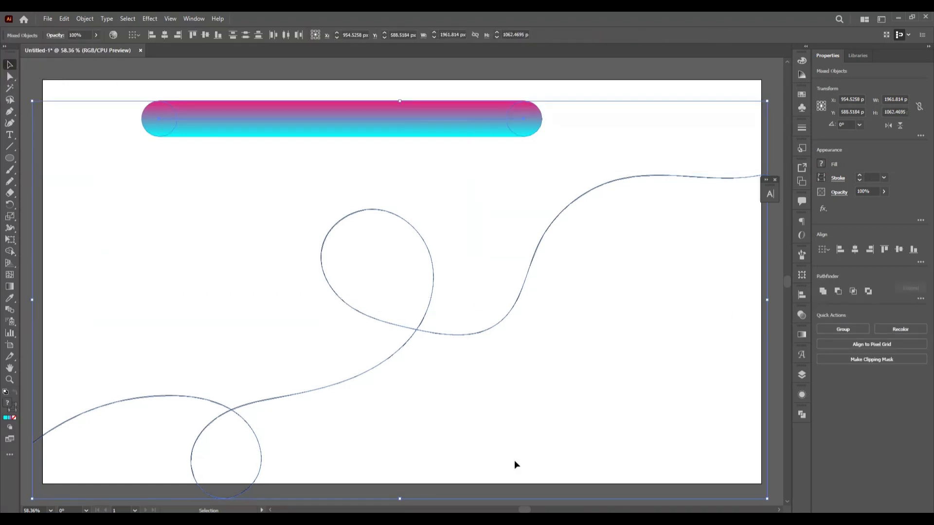
left_click(85, 19)
mouse_move(117, 297)
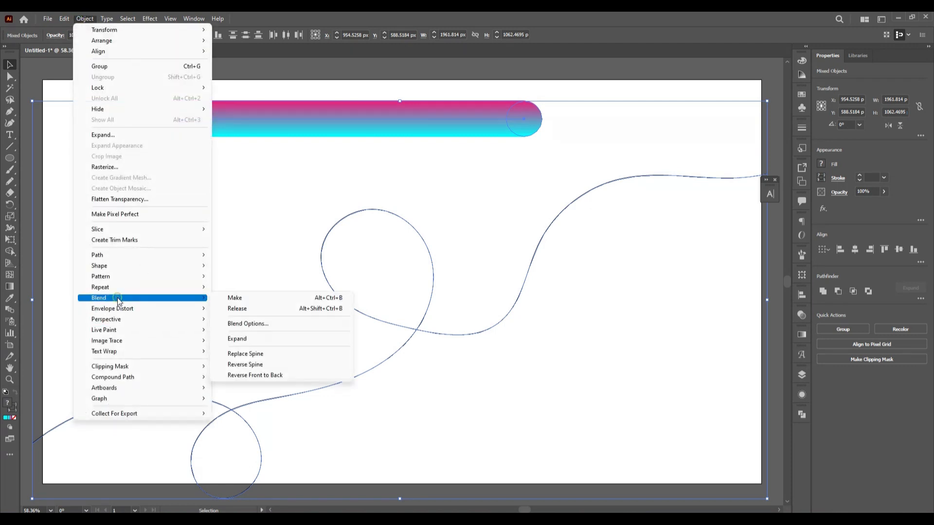
left_click(302, 351)
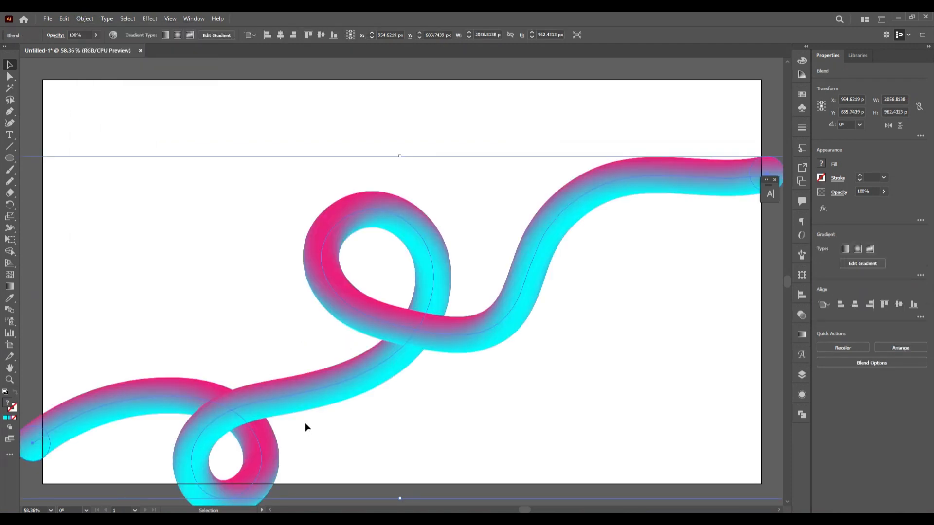
Scale the looping tube down to about 1867 by 873 px and move it up so it fits inside the artboard.
scroll(462, 320, "down", 1)
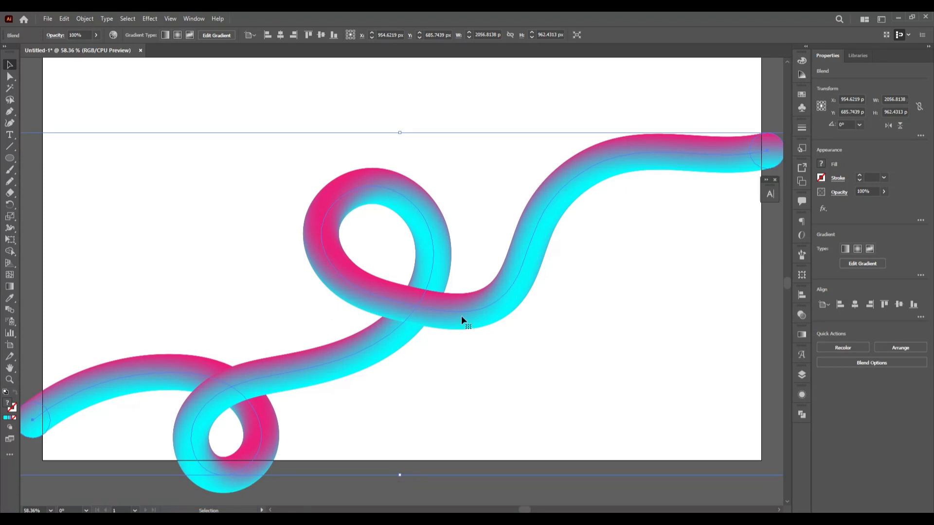
scroll(403, 366, "down", 1)
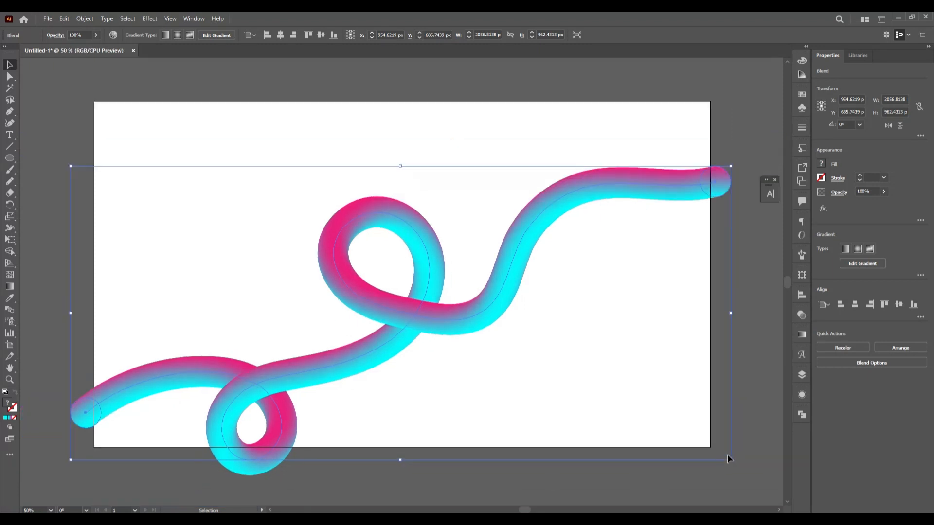
left_click_drag(730, 460, 700, 446)
left_click_drag(592, 195, 577, 156)
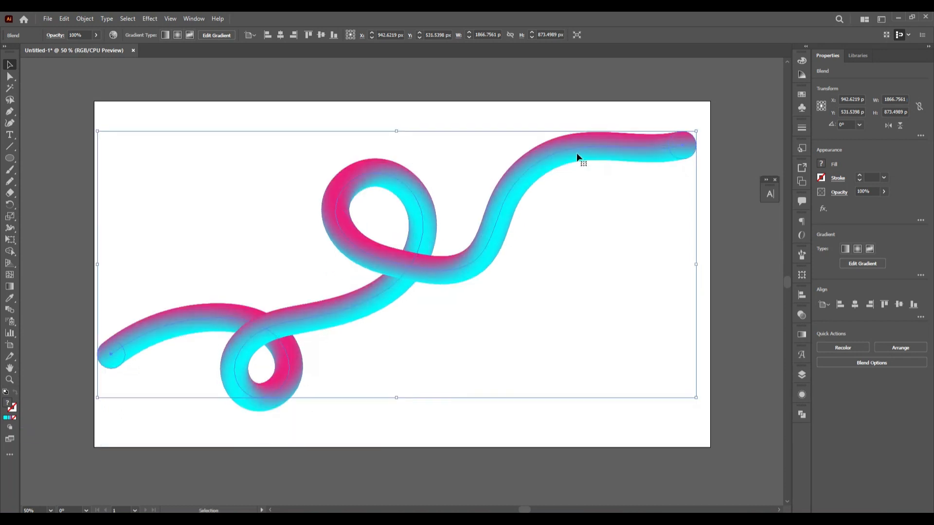
left_click(653, 237)
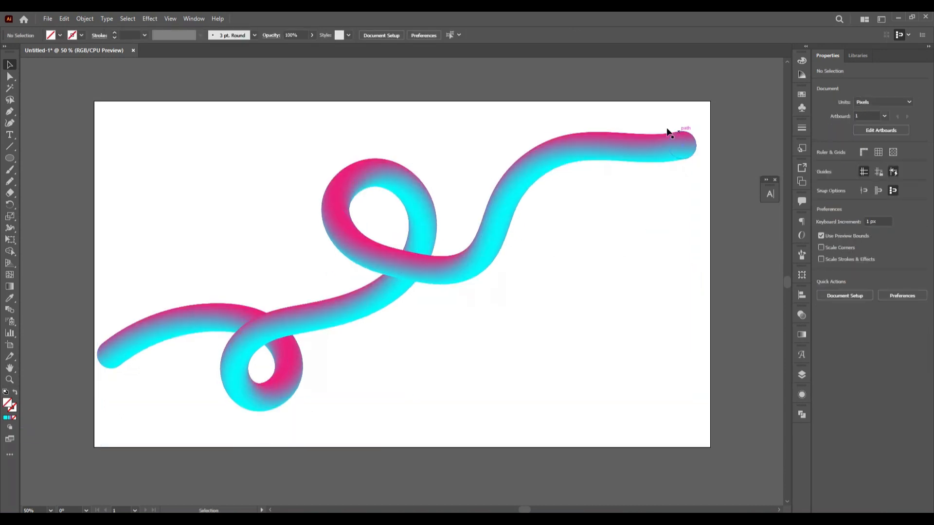
Enlarge the gradient circle at the tube's upper-right end to about 259 px in diameter, keeping its centre in place.
left_click(10, 78)
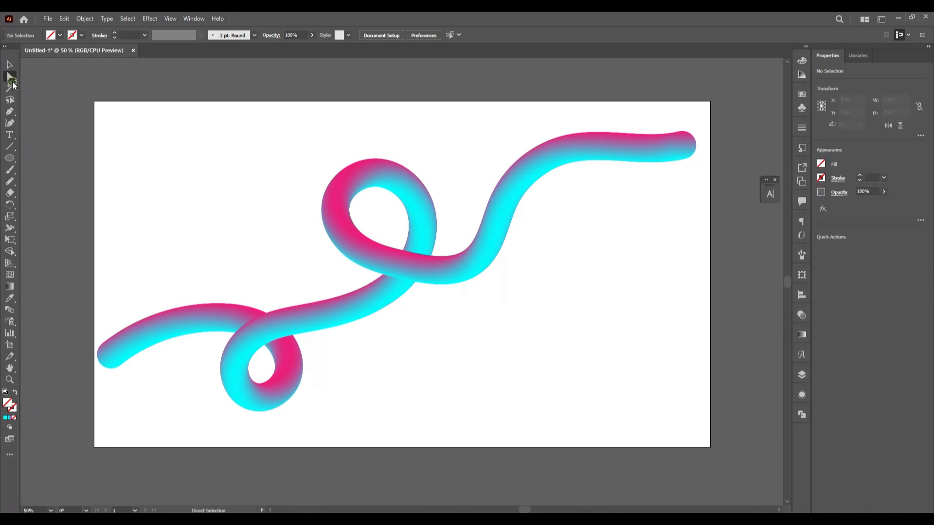
left_click(678, 155)
left_click(12, 66)
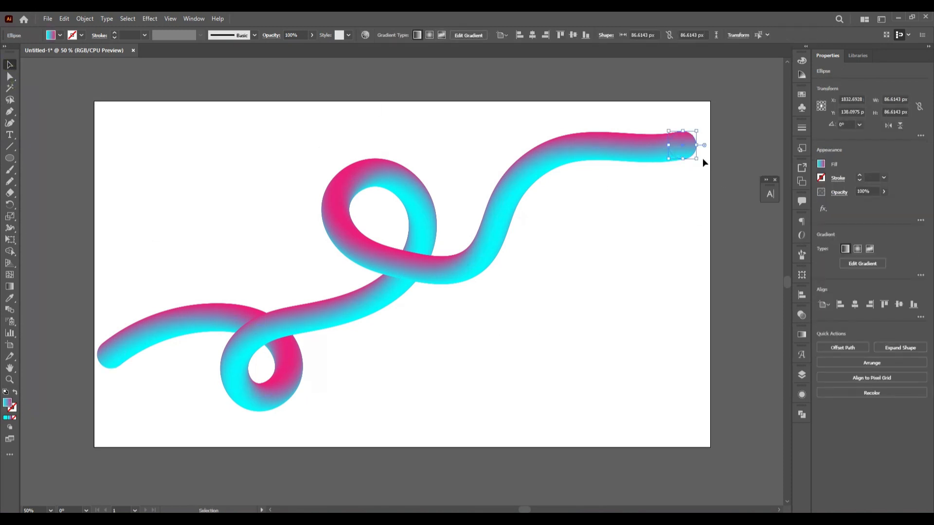
left_click_drag(698, 160, 724, 234)
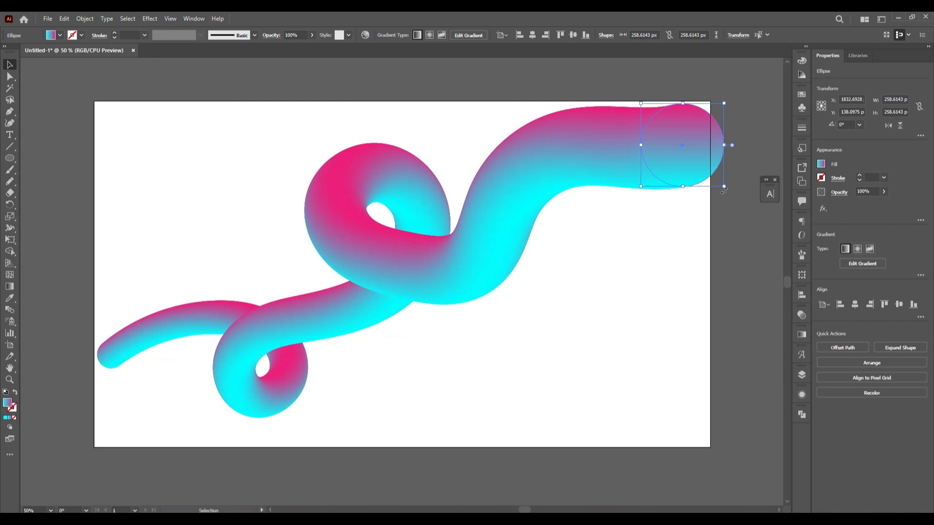
Shrink the gradient circle at the tube's lower-left end to about 45 px in diameter and leave isolation mode.
double_click(103, 361)
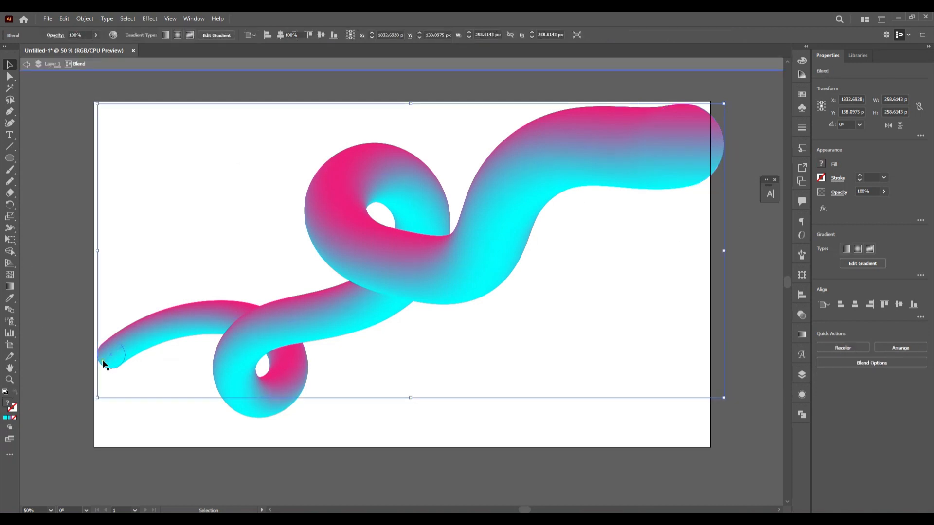
left_click(102, 362)
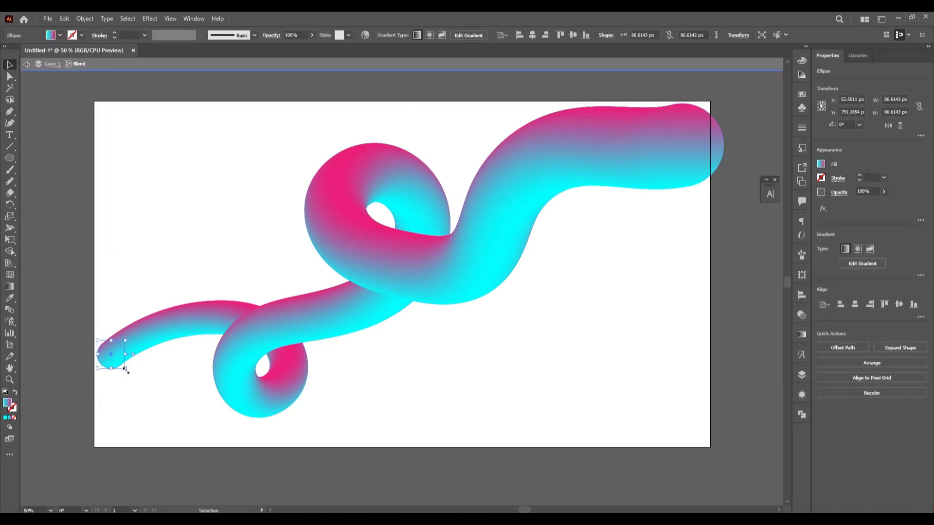
left_click_drag(126, 371, 118, 368)
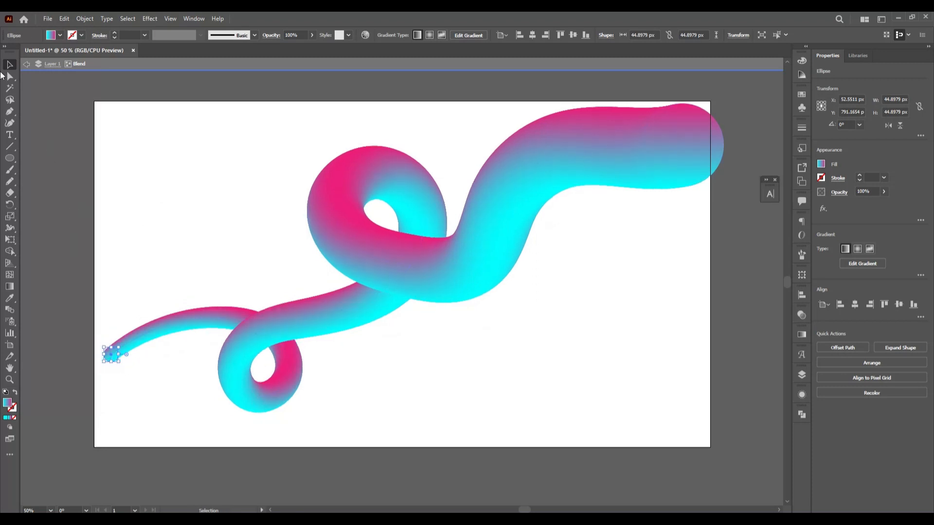
left_click(95, 166)
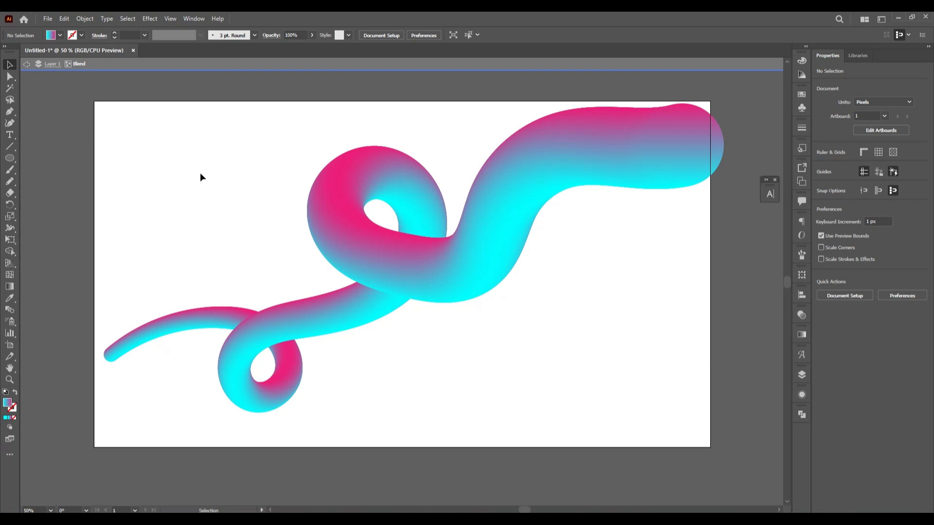
double_click(192, 219)
Rotate the whole tube about 10° counter-clockwise and move it down and left over the artboard.
left_click(427, 251)
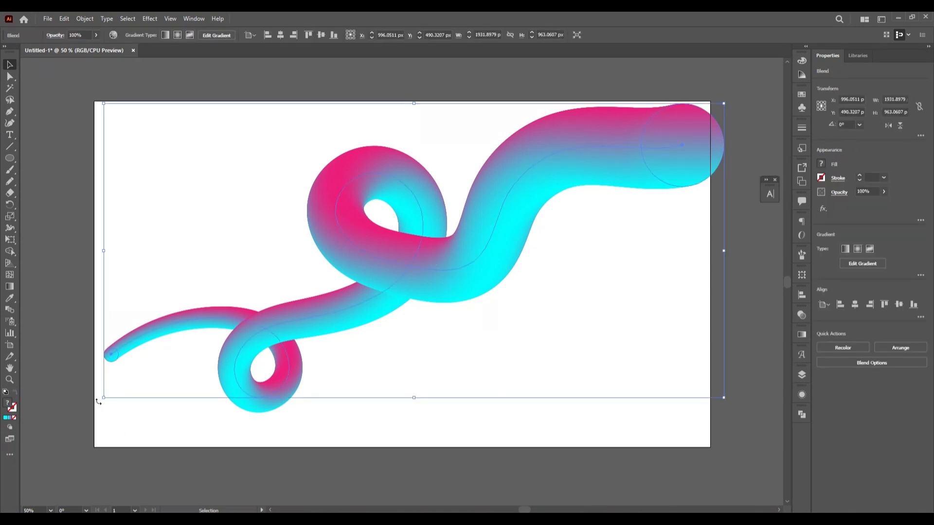
left_click_drag(98, 401, 149, 458)
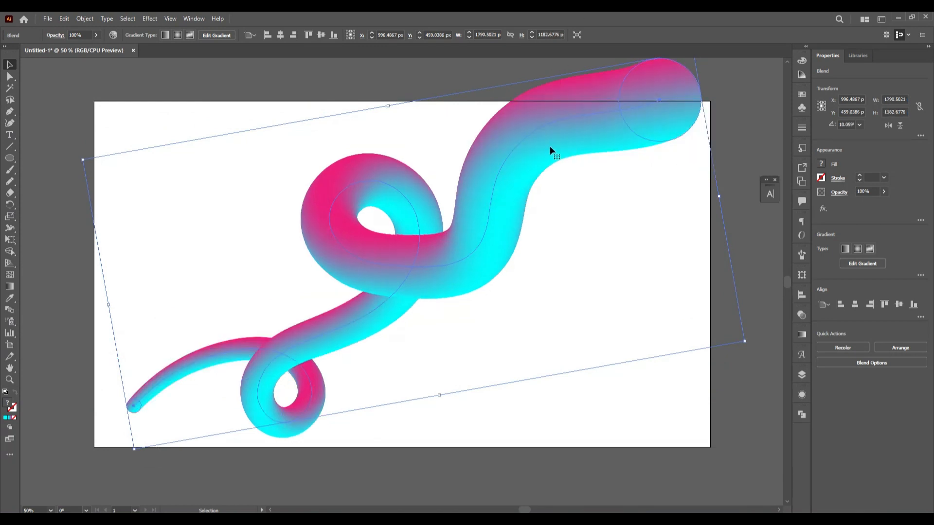
left_click_drag(550, 146, 531, 180)
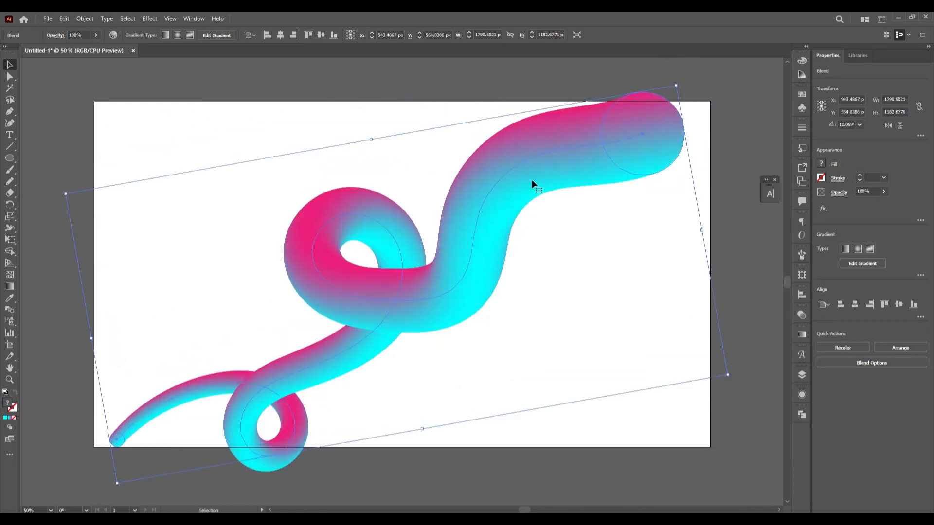
left_click(753, 264)
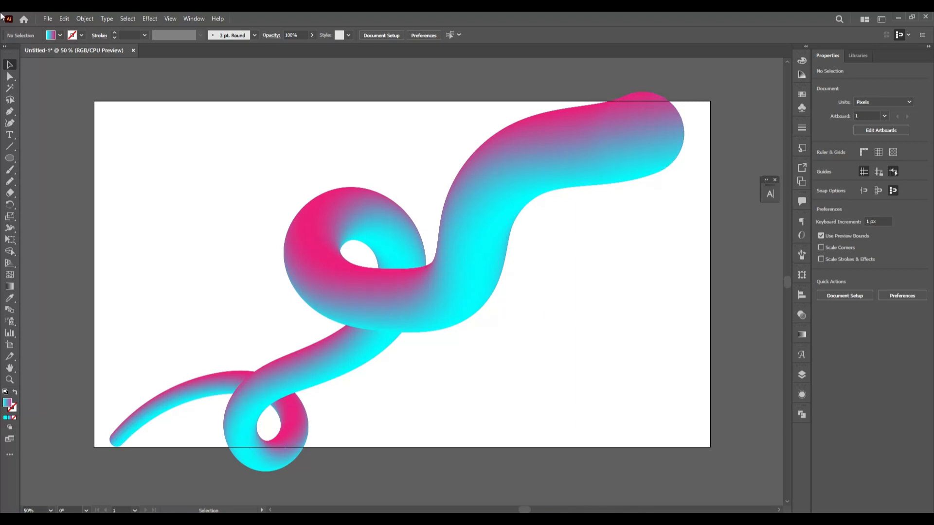
Scale the rotated tube up to about 1867 by 1233 px and shift it right so its ends overhang the artboard.
left_click(419, 329)
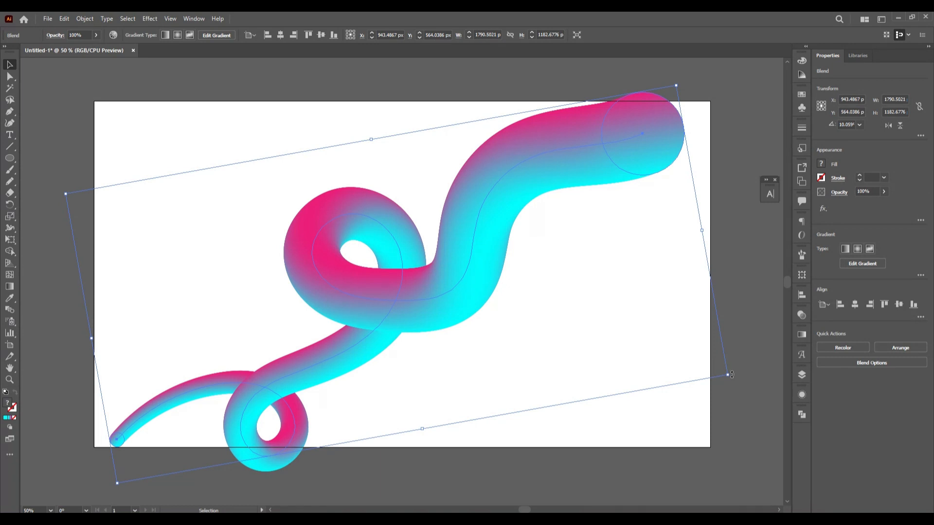
left_click_drag(728, 376, 741, 379)
left_click_drag(374, 292, 397, 301)
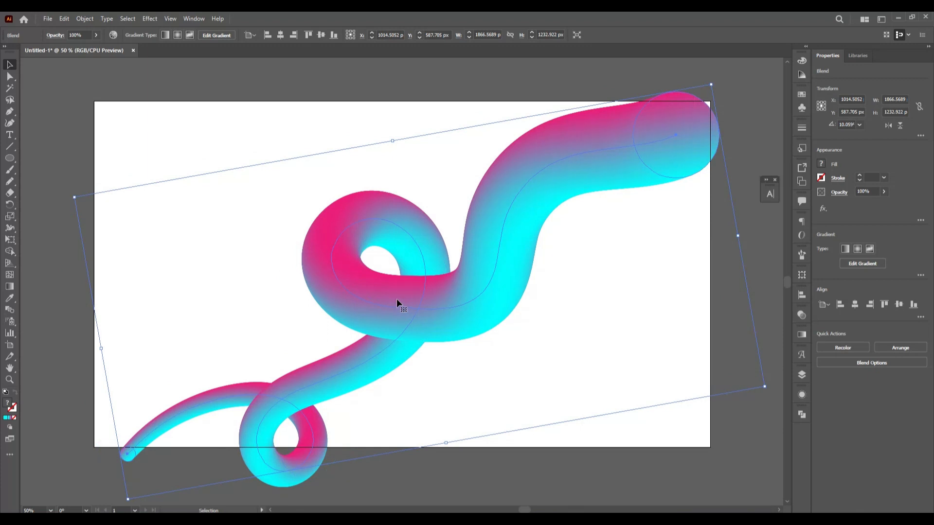
left_click(55, 185)
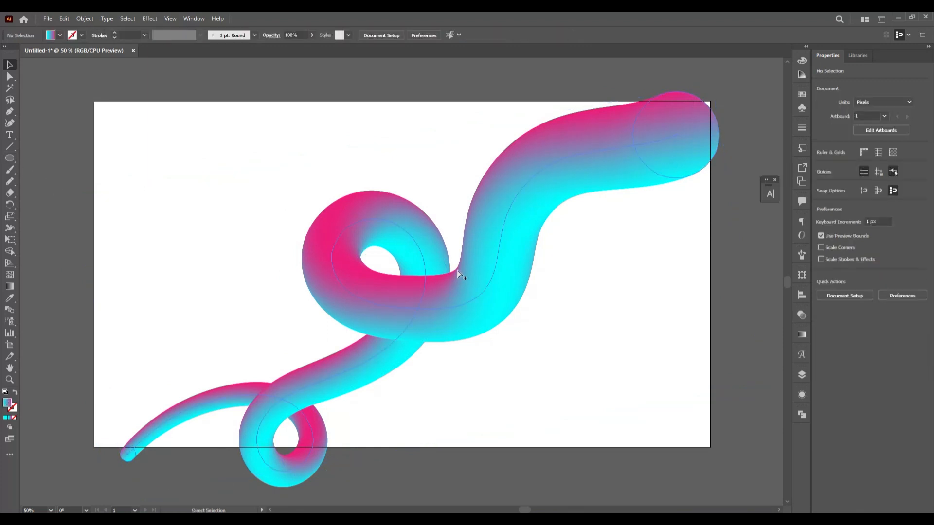
Draw a black-filled rectangle of 1920 by 1080 px that exactly covers the artboard.
scroll(459, 274, "up", 1)
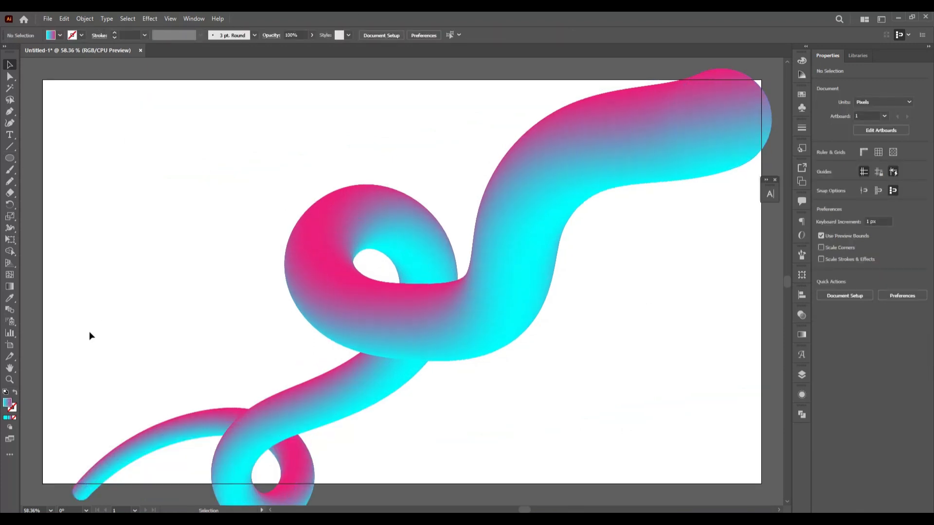
left_click_drag(10, 158, 18, 164)
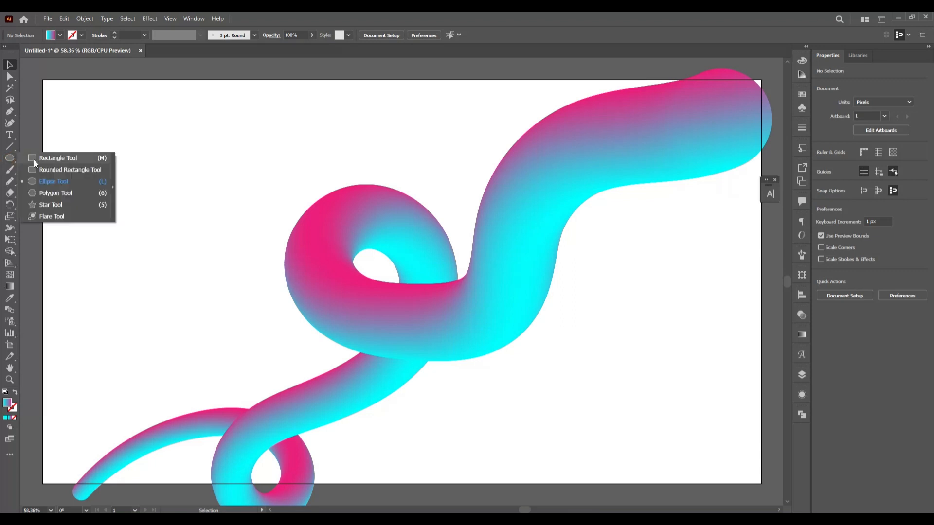
left_click(33, 160)
left_click(60, 35)
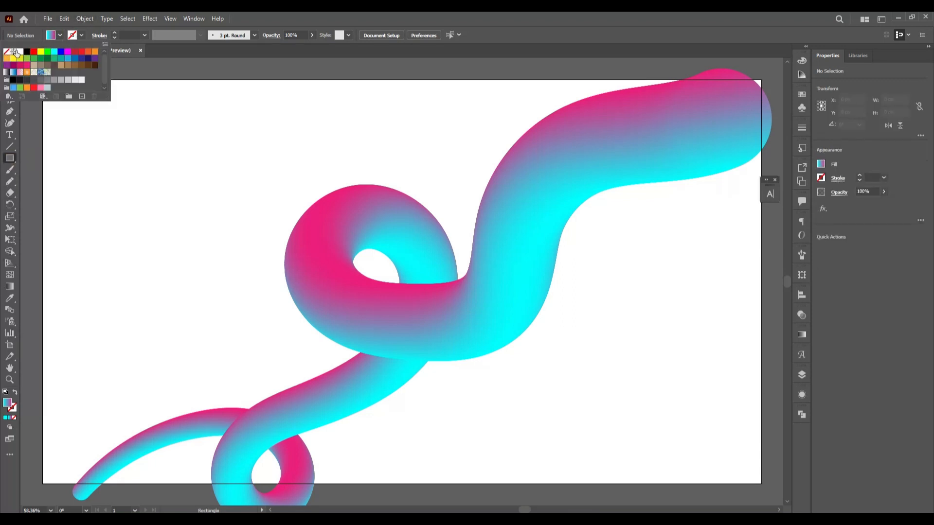
left_click(26, 51)
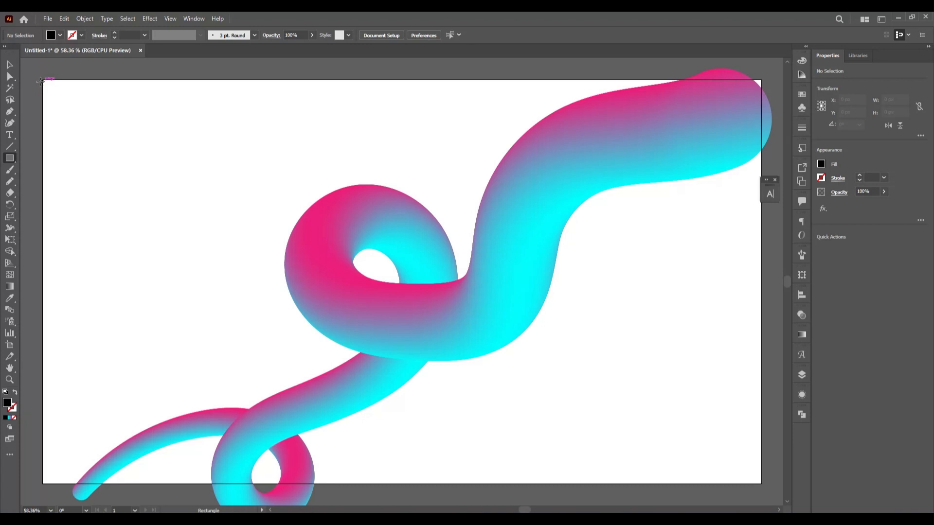
left_click_drag(40, 81, 703, 484)
left_click(777, 271)
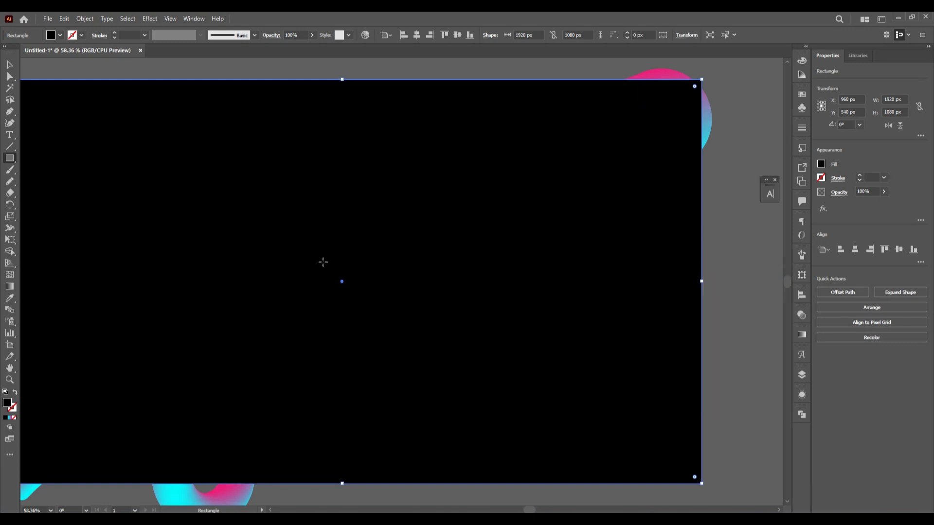
key("ctrl+0")
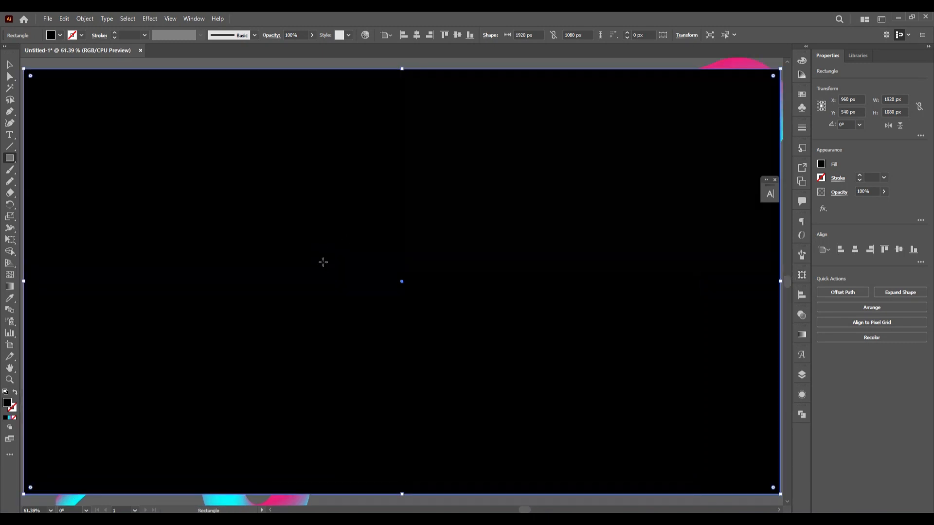
Send the black rectangle to the back so it lies behind the tube.
left_click(8, 63)
right_click(304, 199)
mouse_move(362, 384)
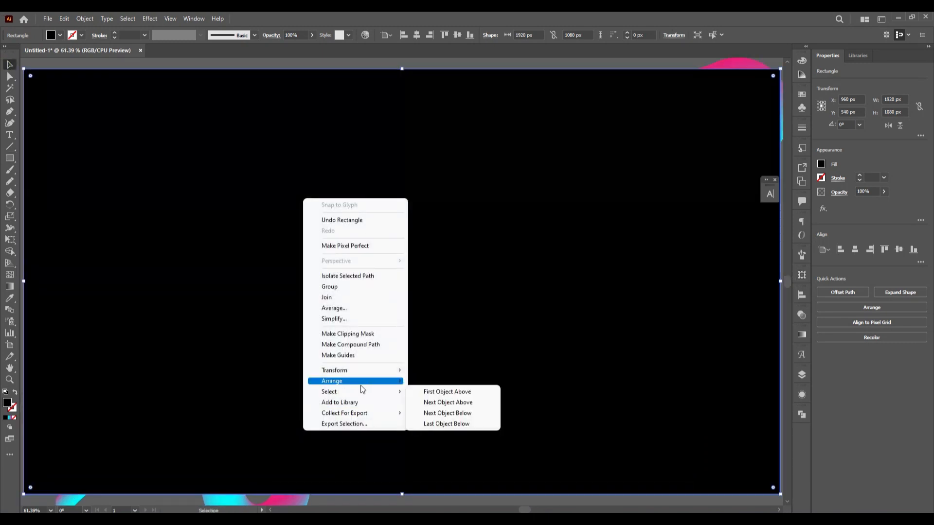
left_click(471, 413)
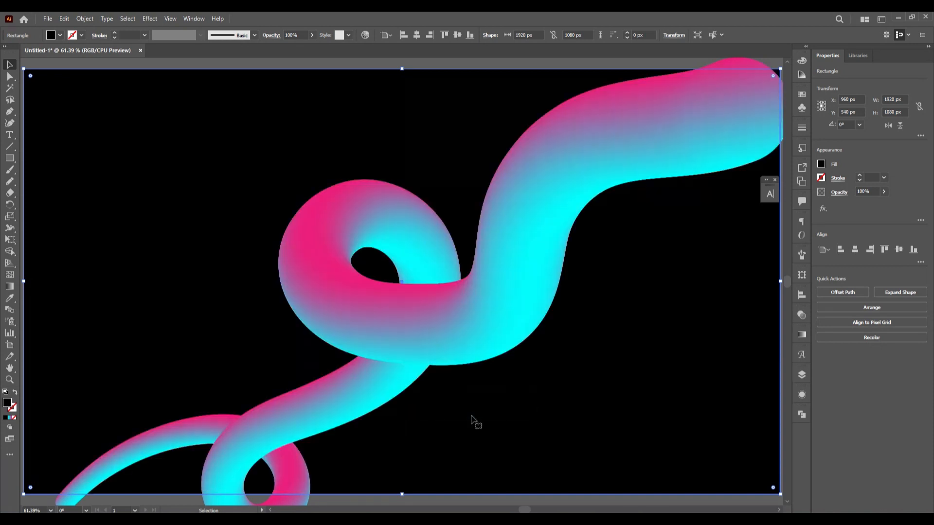
left_click(38, 63)
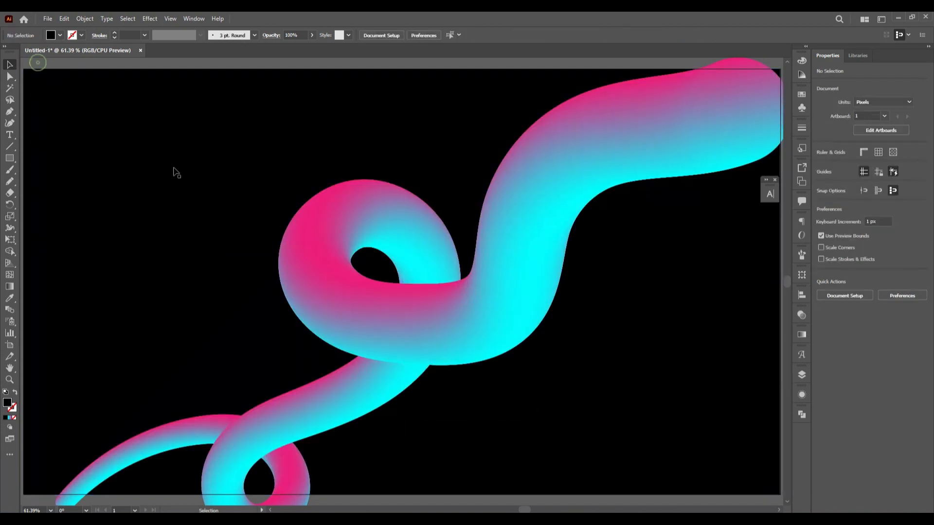
key("ctrl+0")
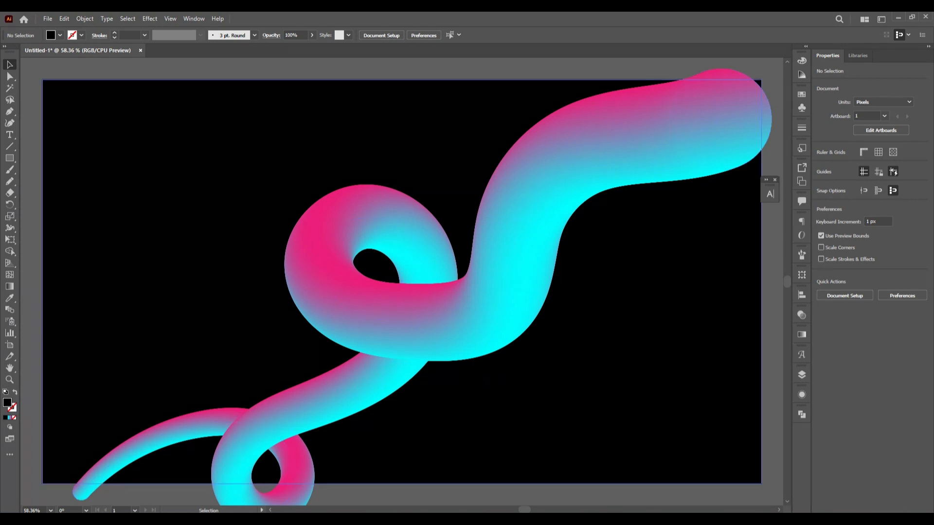
left_click(28, 131)
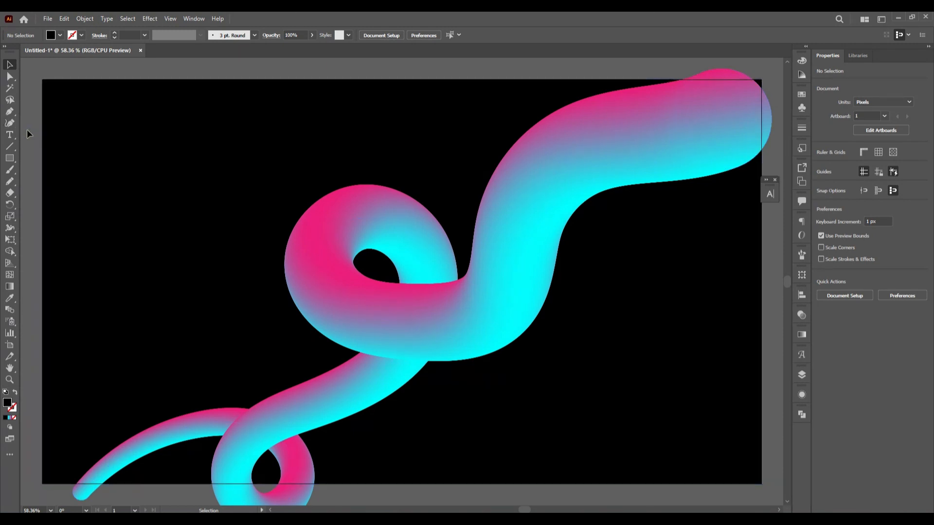
Change the background rectangle's fill to a very dark navy blue.
left_click(56, 156)
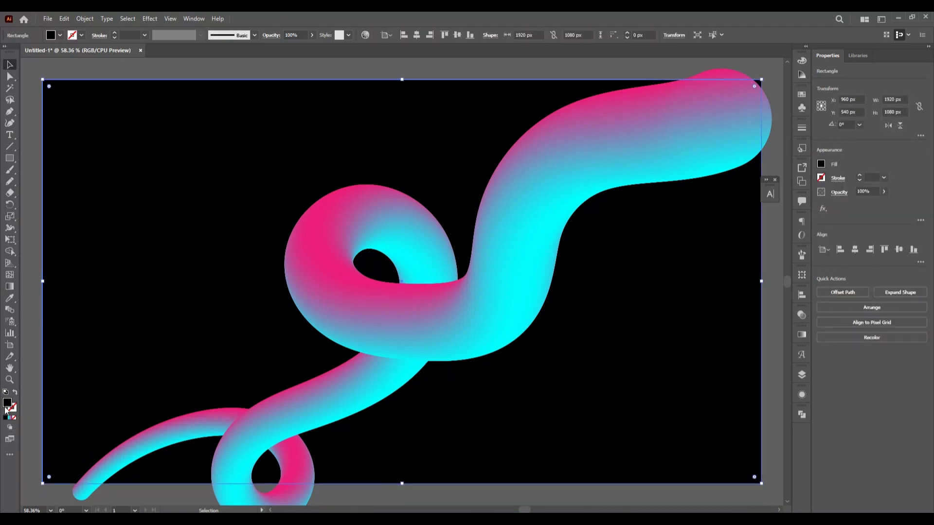
double_click(7, 403)
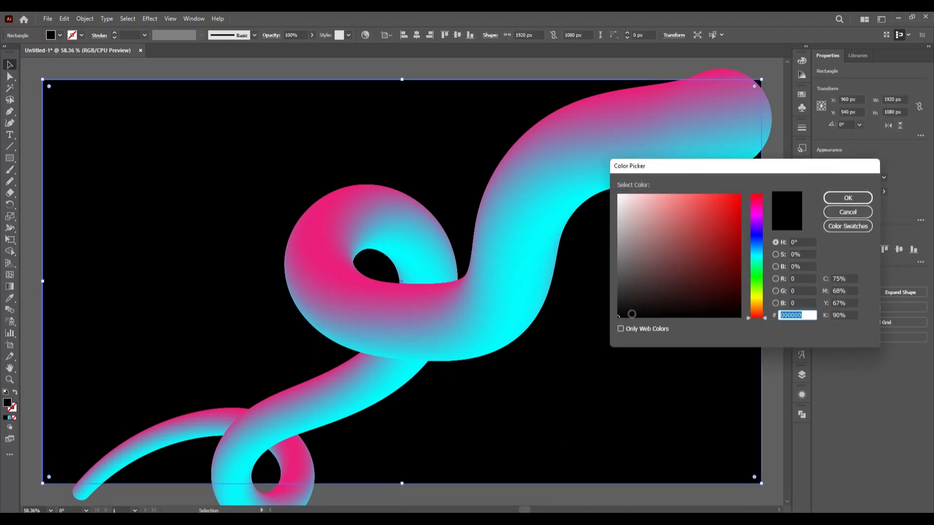
left_click(757, 234)
mouse_move(711, 268)
left_mouse_down()
mouse_move(721, 307)
mouse_move(731, 308)
left_mouse_up()
left_click(851, 201)
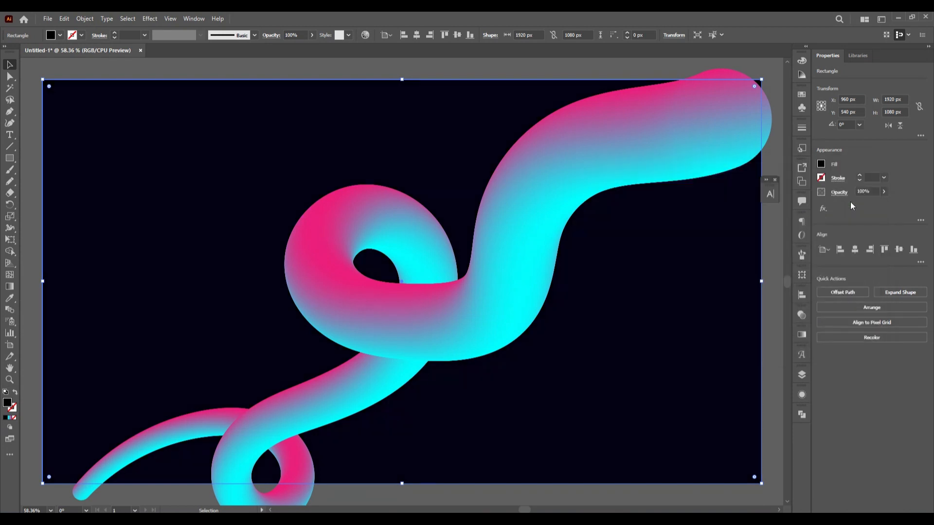
left_click(35, 103)
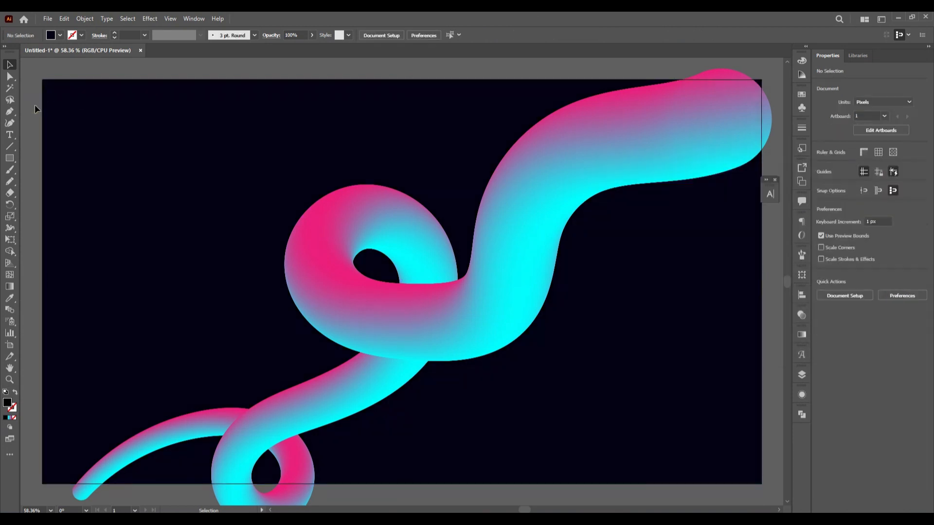
Draw a second 1920 by 1080 px rectangle over the whole artboard, on top of the tube.
left_click_drag(10, 158, 30, 159)
left_click_drag(42, 79, 761, 483)
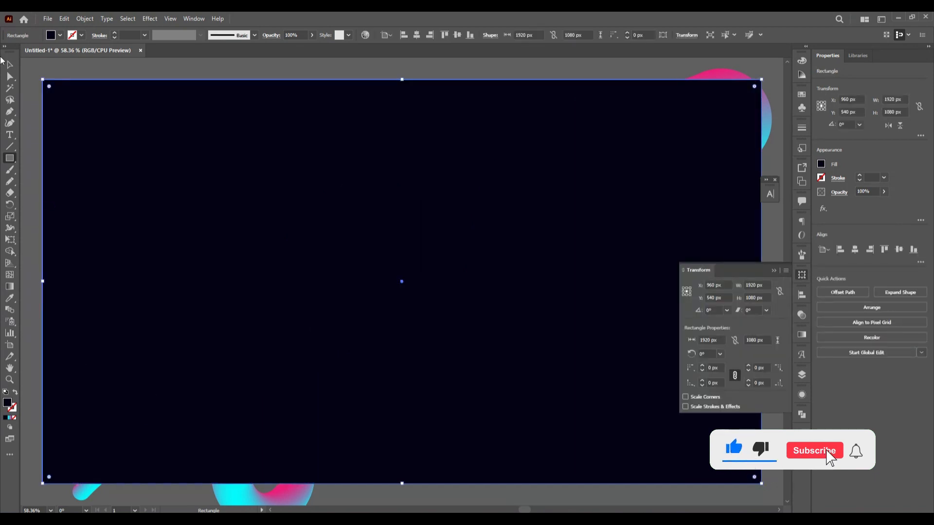
key("v")
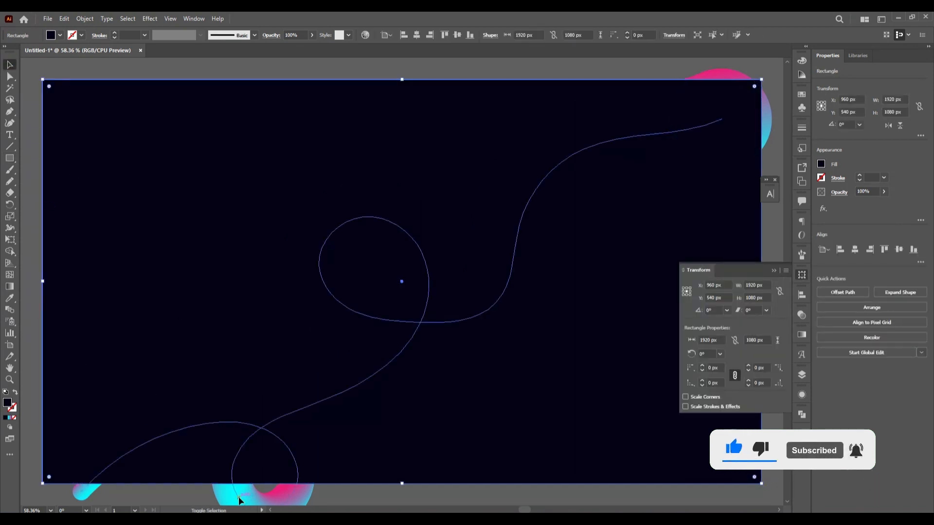
Select all objects and make a clipping mask from the top rectangle to crop the artwork to the artboard.
key("ctrl+a")
right_click(229, 257)
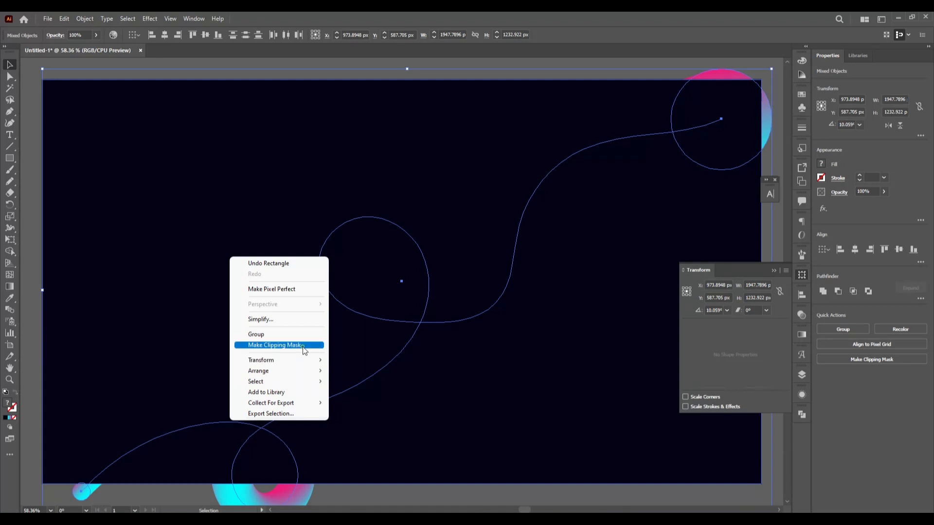
left_click(304, 345)
left_click(775, 270)
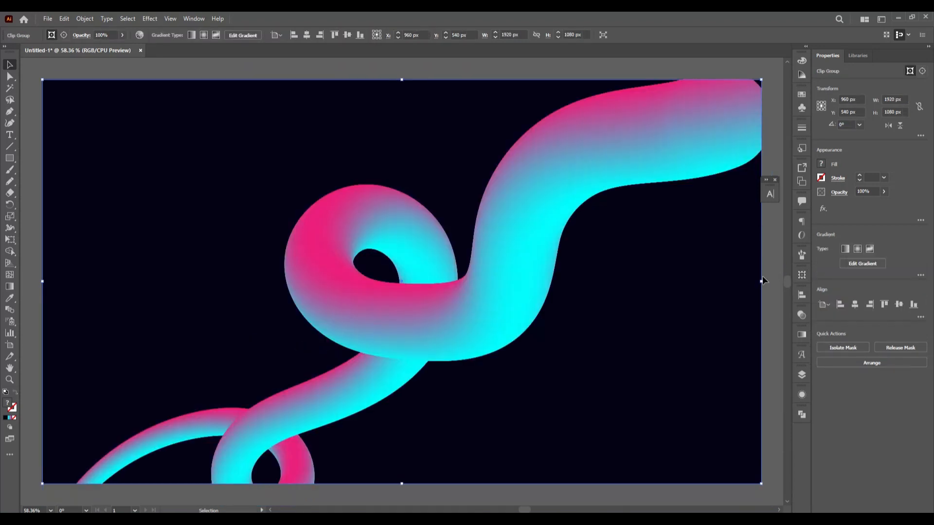
left_click(775, 254)
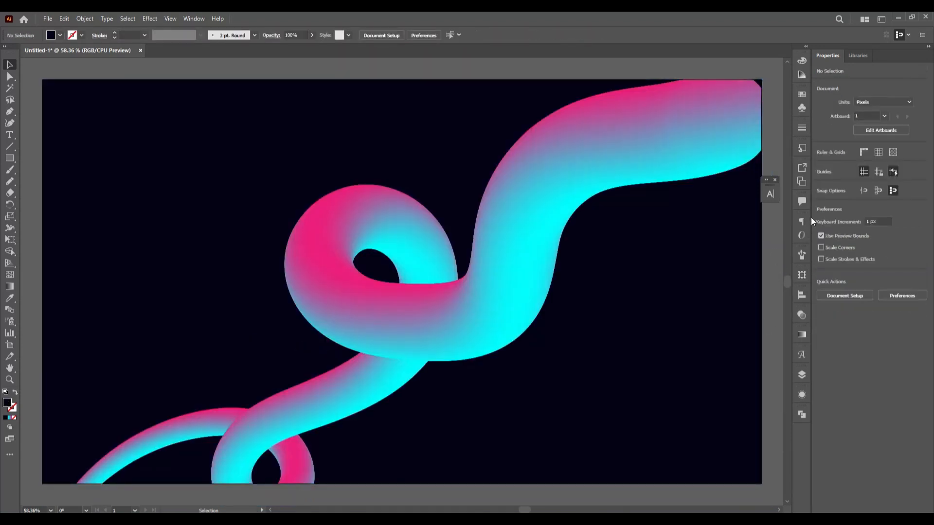